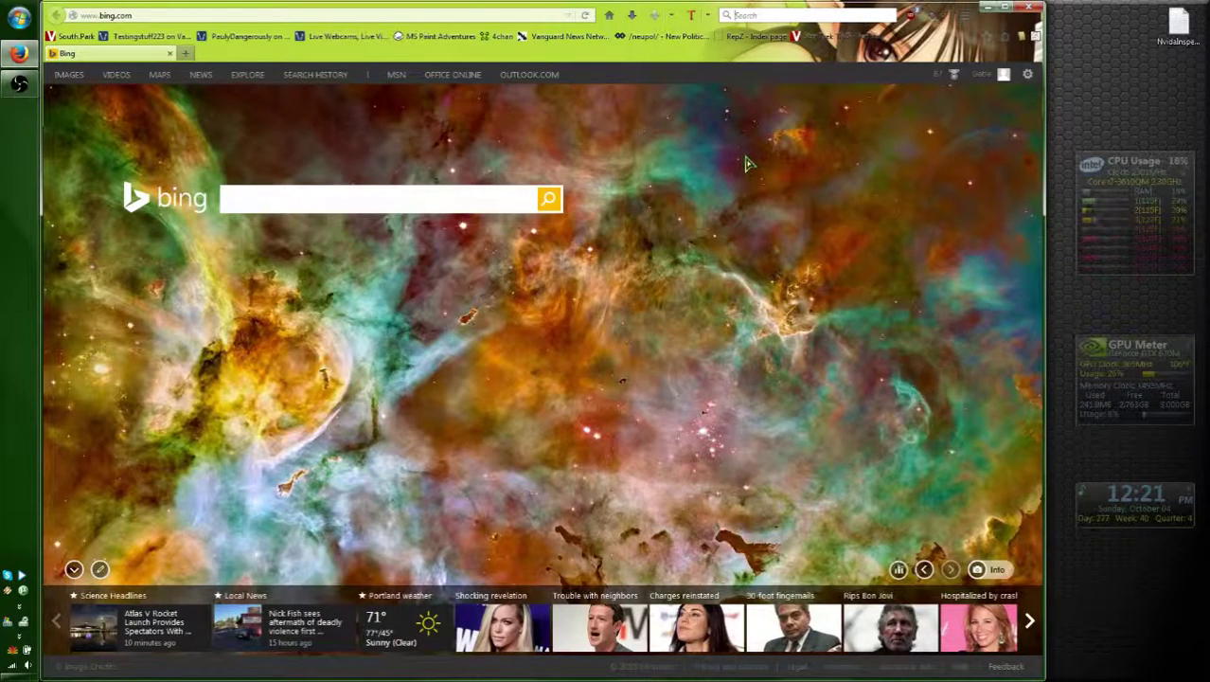
Search Bing from Firefox's search box for 'nvidiainspector'.
key(ctrl+k)
text(n)
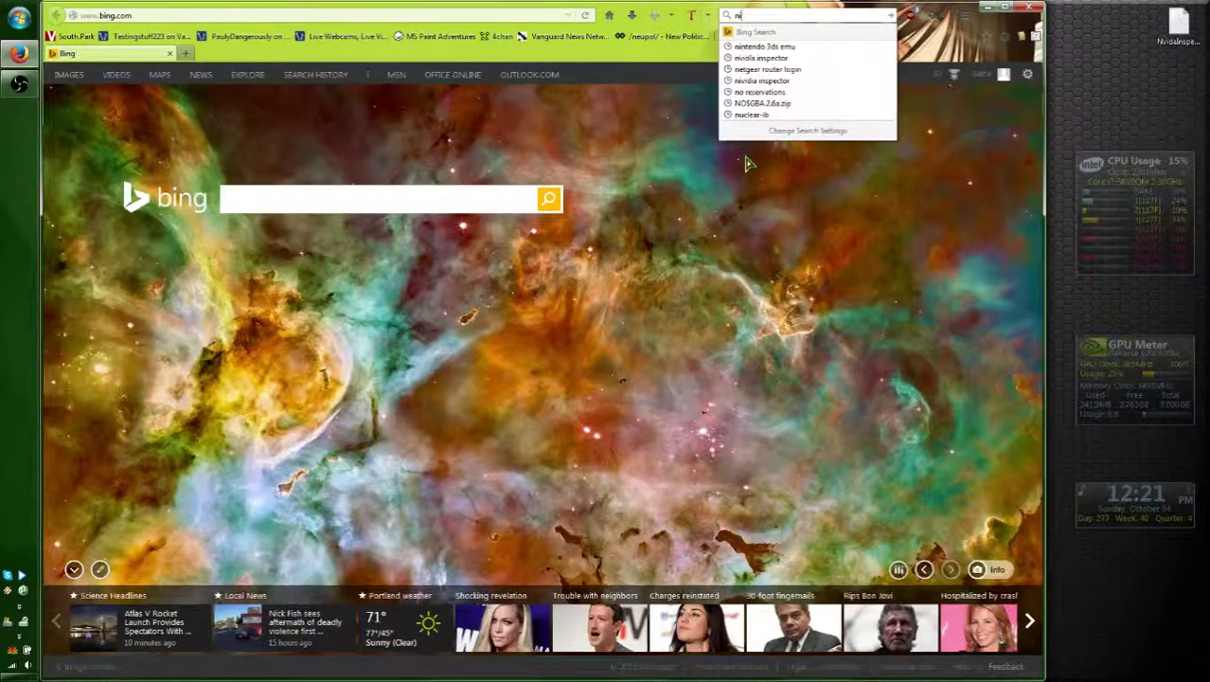
text(vidia)
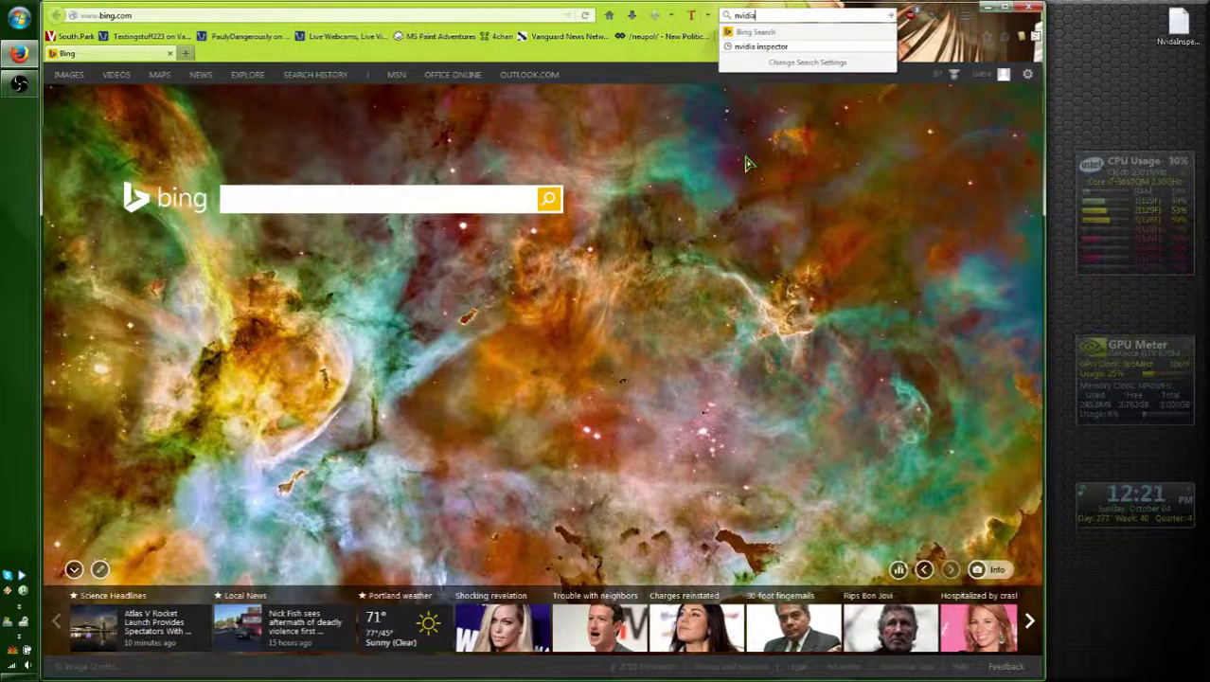
text(inspector)
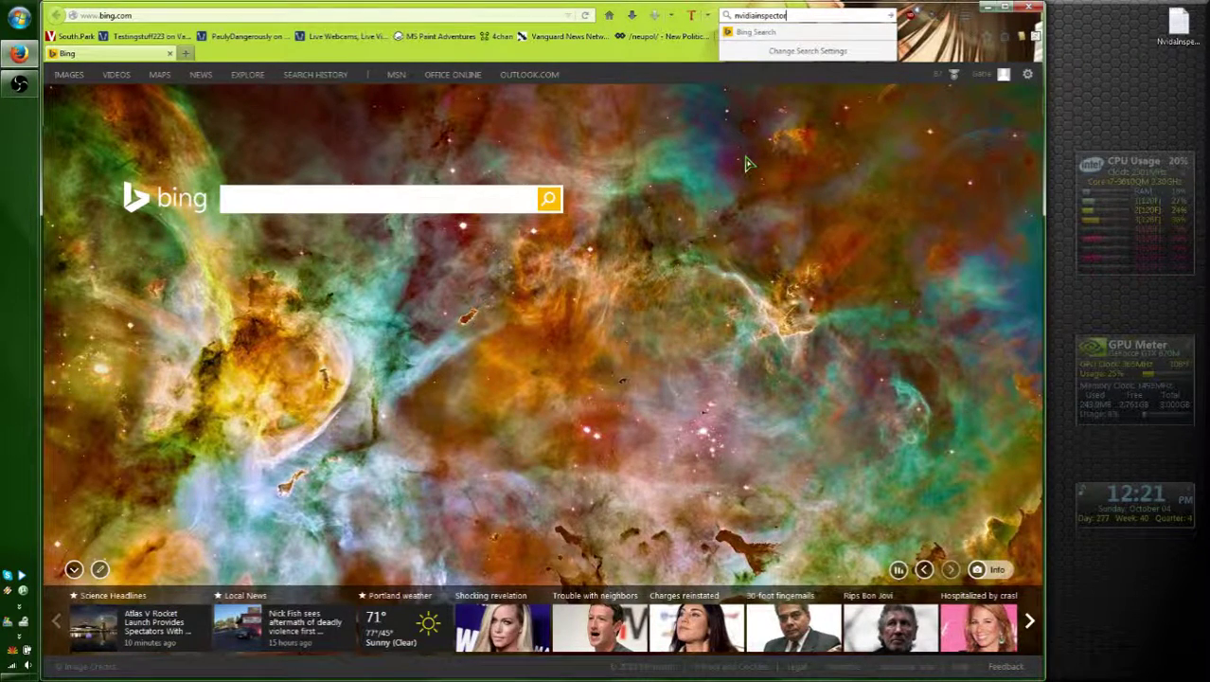
key(Return)
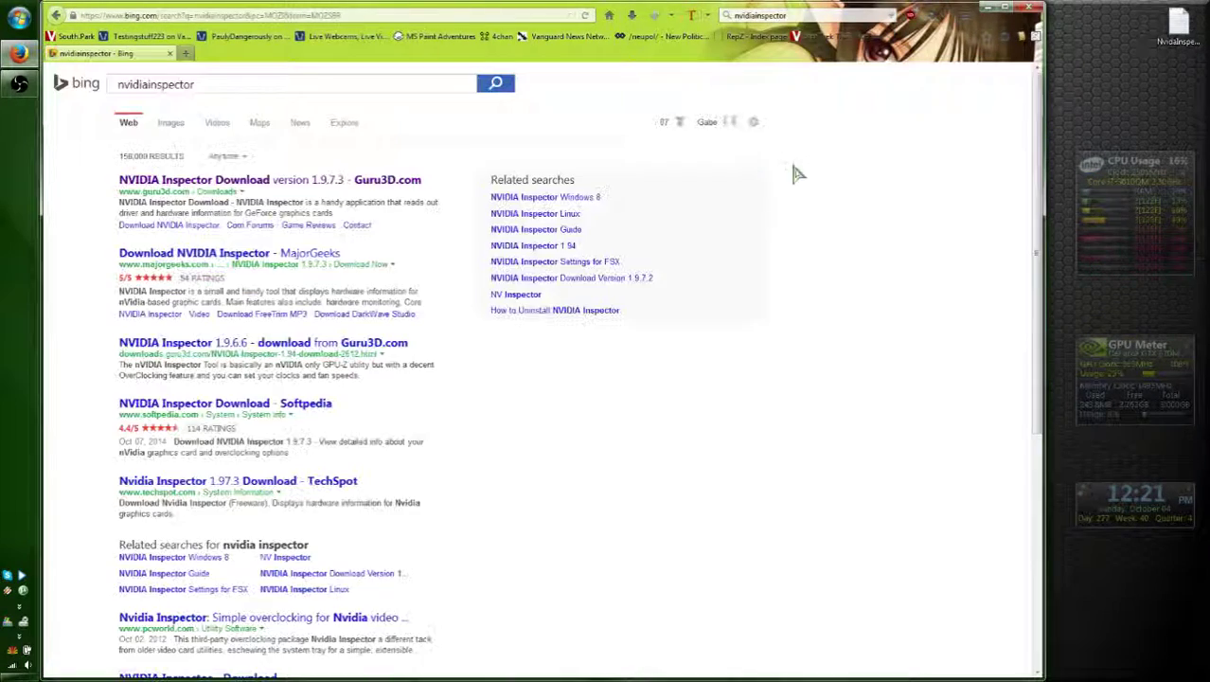
Download nvidiainspector.zip (1.9.7.3) from Guru3D's Mirror US and show the downloads list.
click(320, 183)
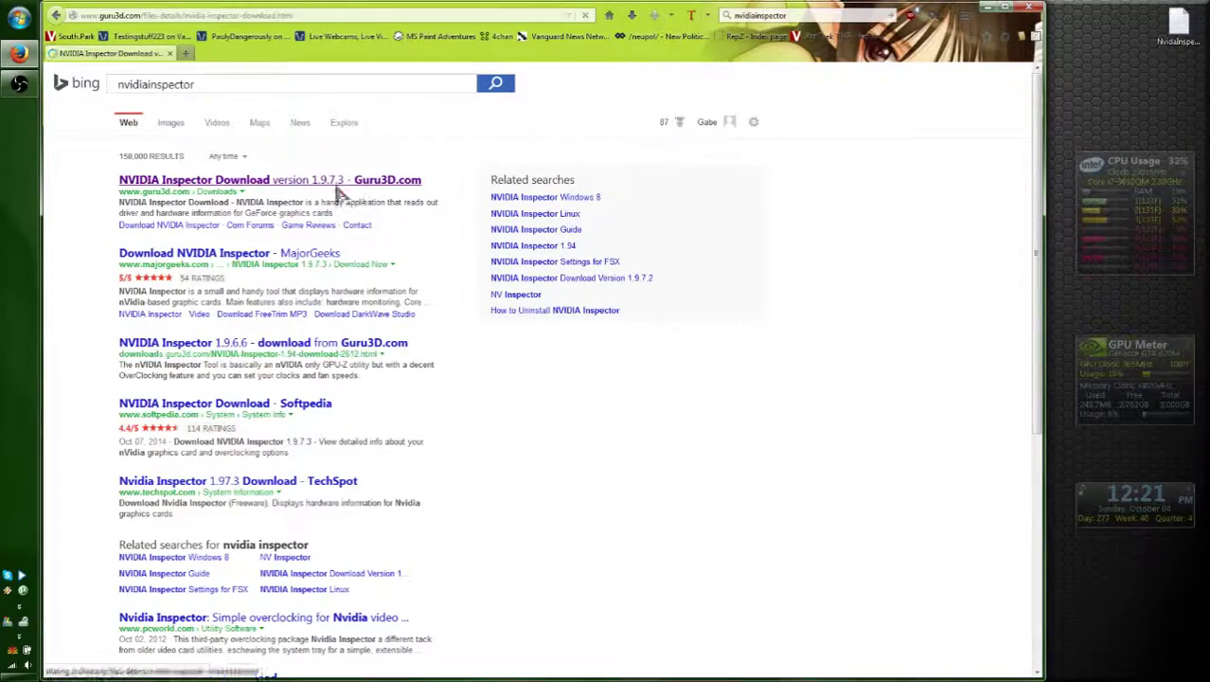
scroll(459, 270, down, 3)
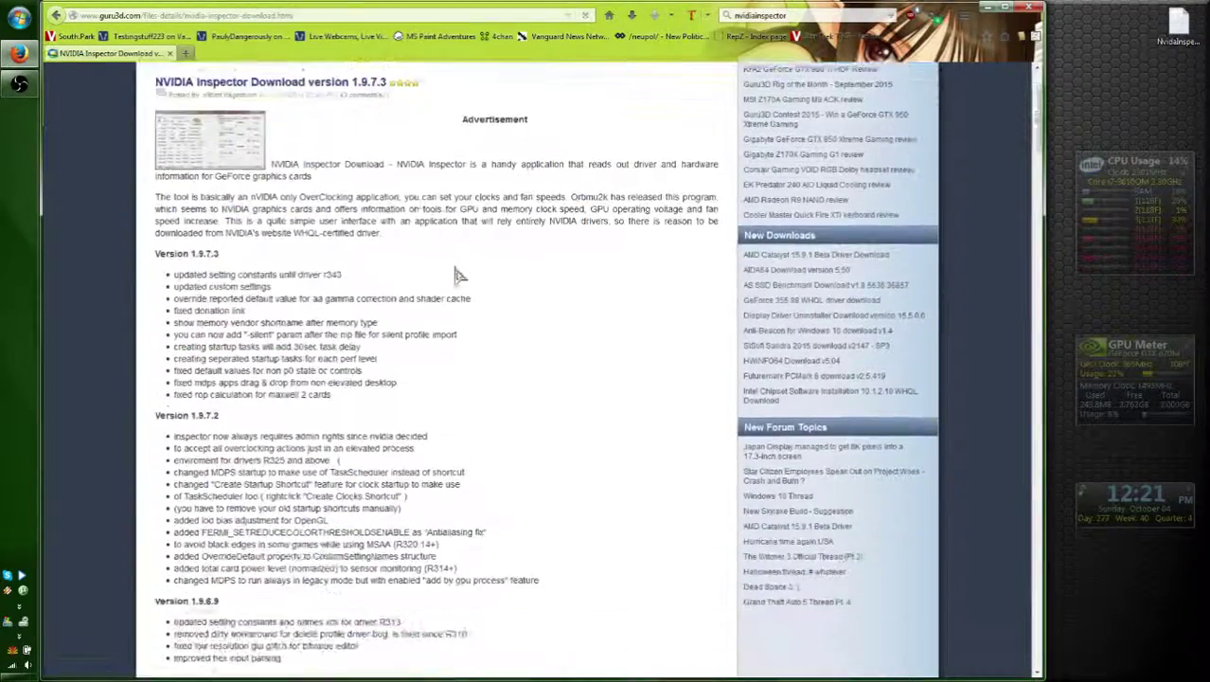
scroll(469, 265, down, 5)
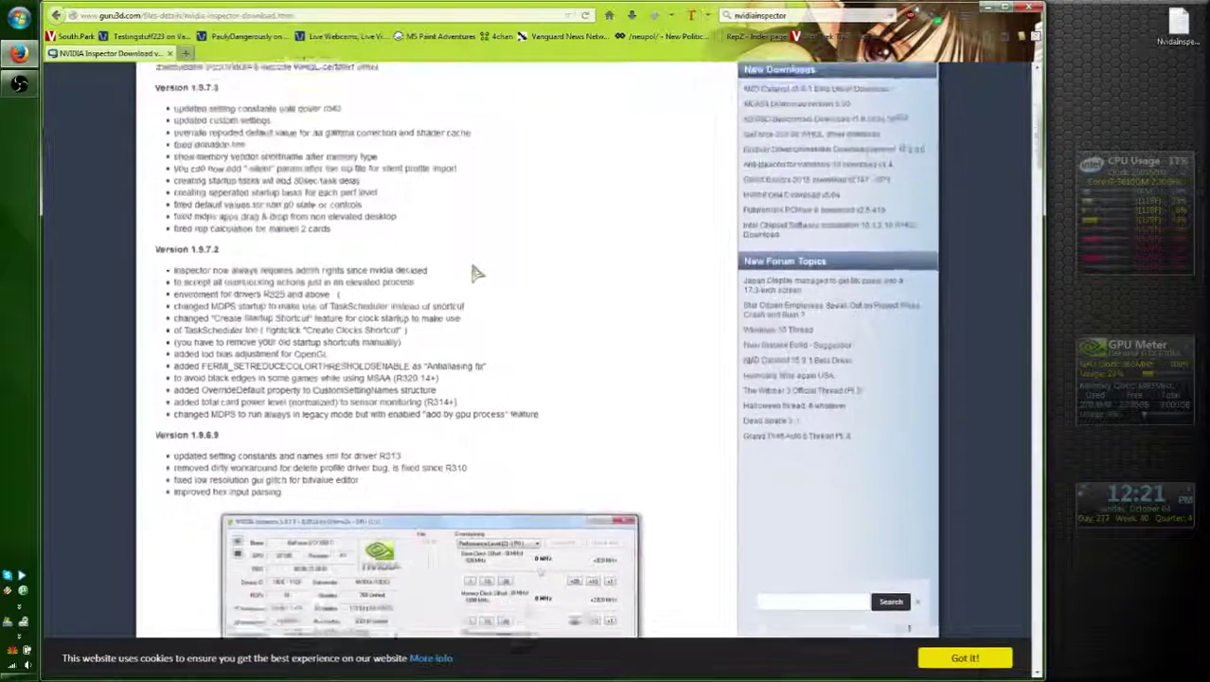
scroll(530, 289, down, 4)
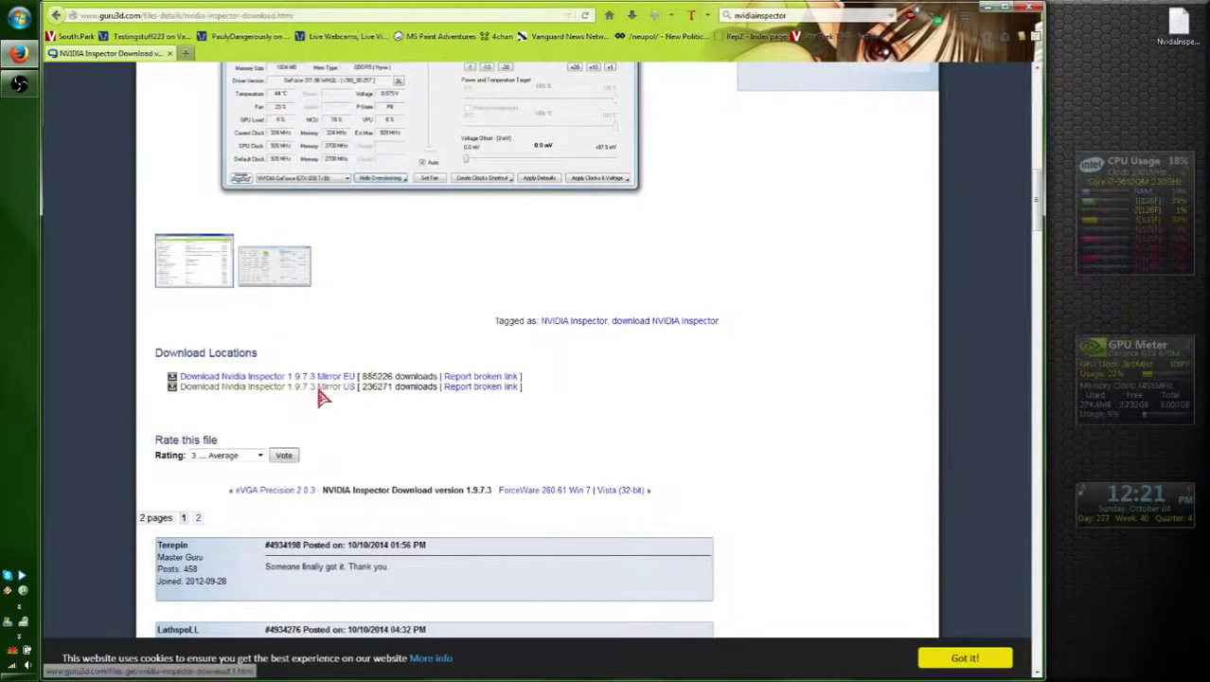
click(325, 387)
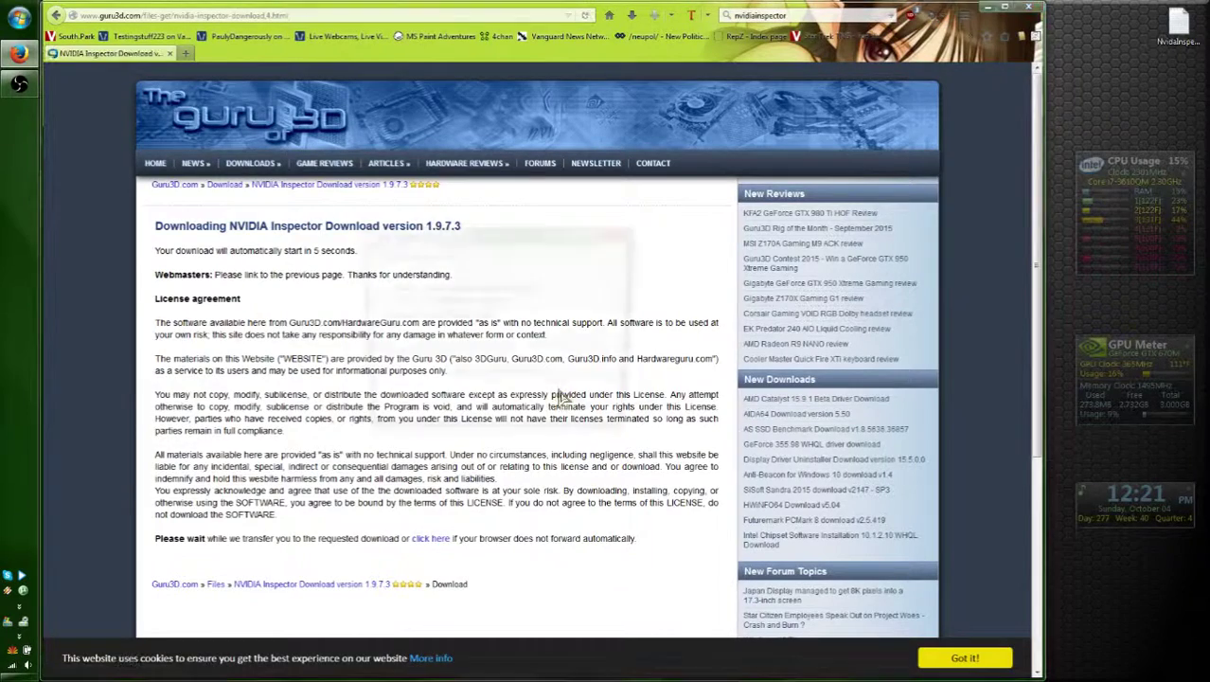
click(544, 417)
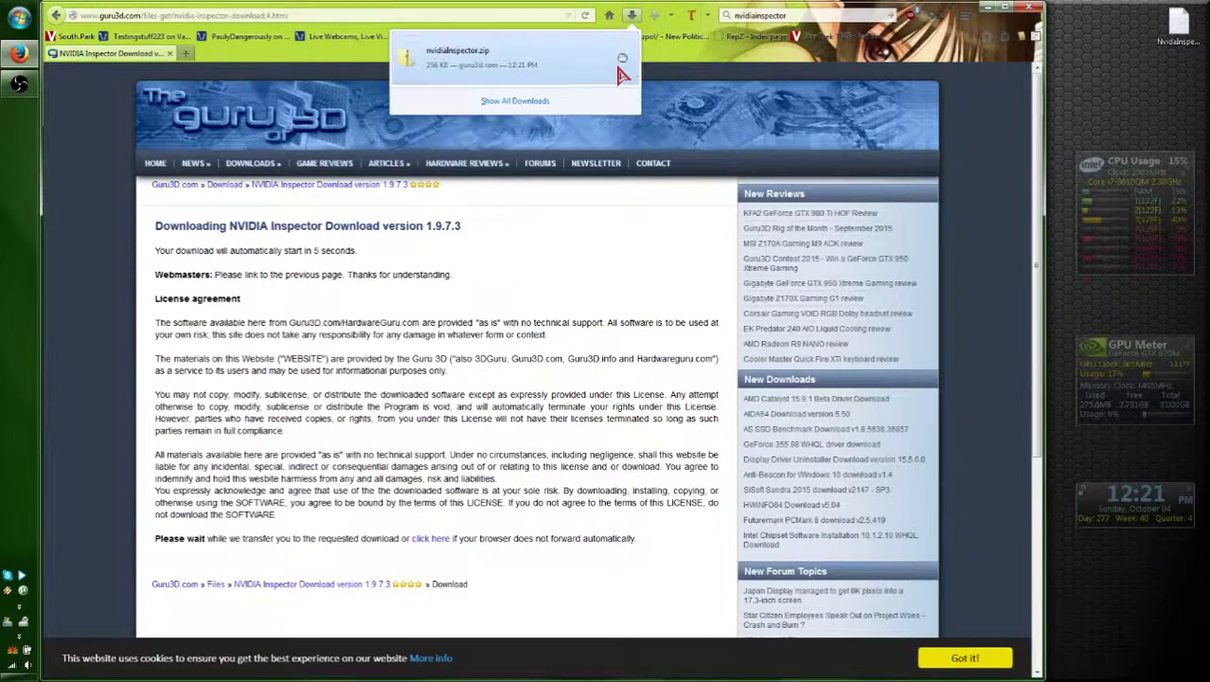
click(622, 61)
Move the downloaded zip onto the desktop and check the existing nvidiaInspector folder in Documents.
drag(301, 202, 1080, 42)
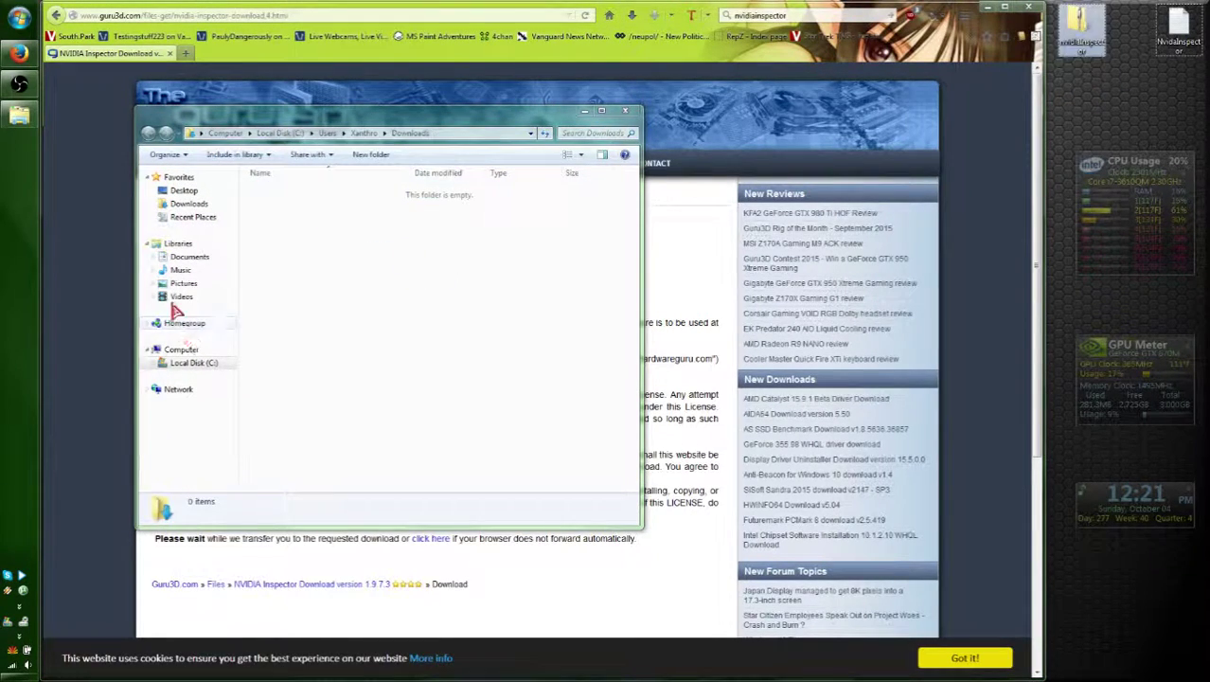
click(189, 257)
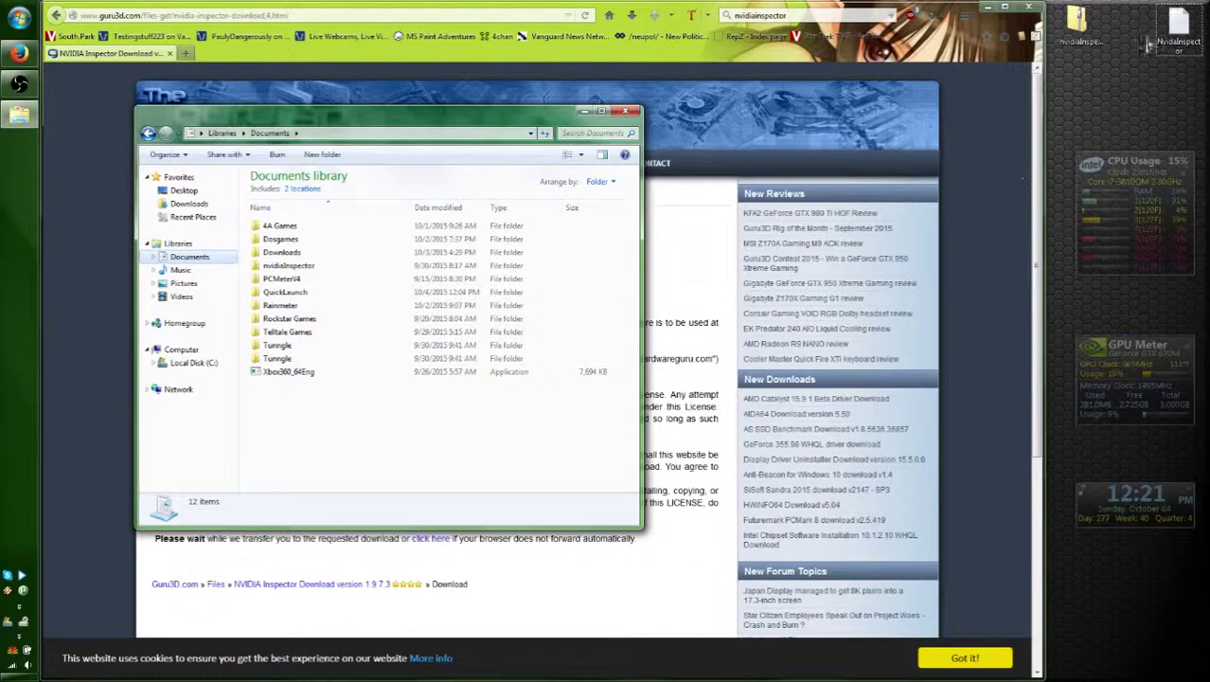
double_click(302, 266)
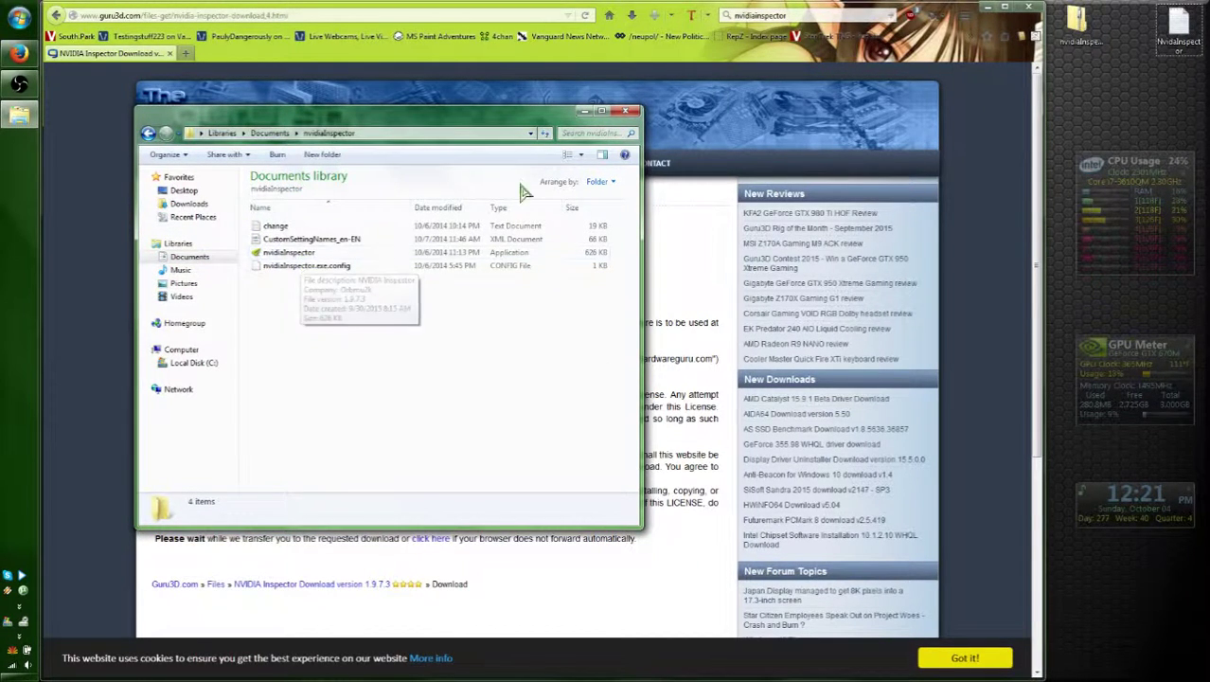
click(147, 133)
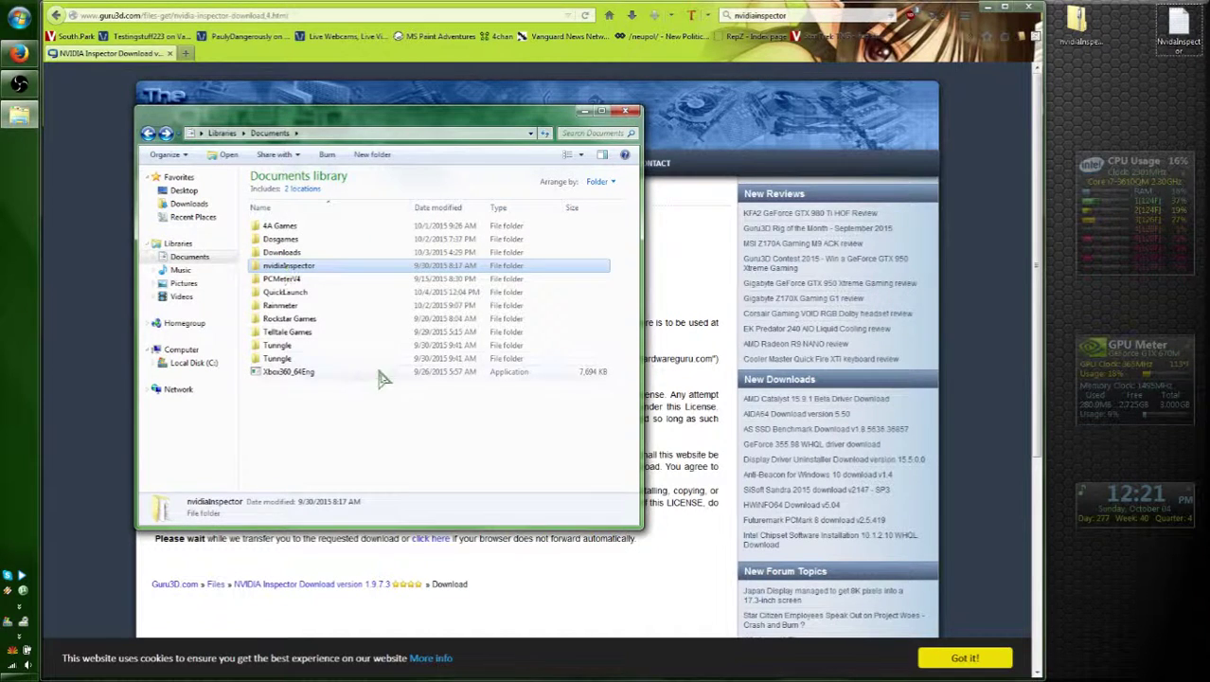
Extract the desktop zip with 7-Zip into a nvidiaInspector folder and reveal the desktop.
right_click(1076, 26)
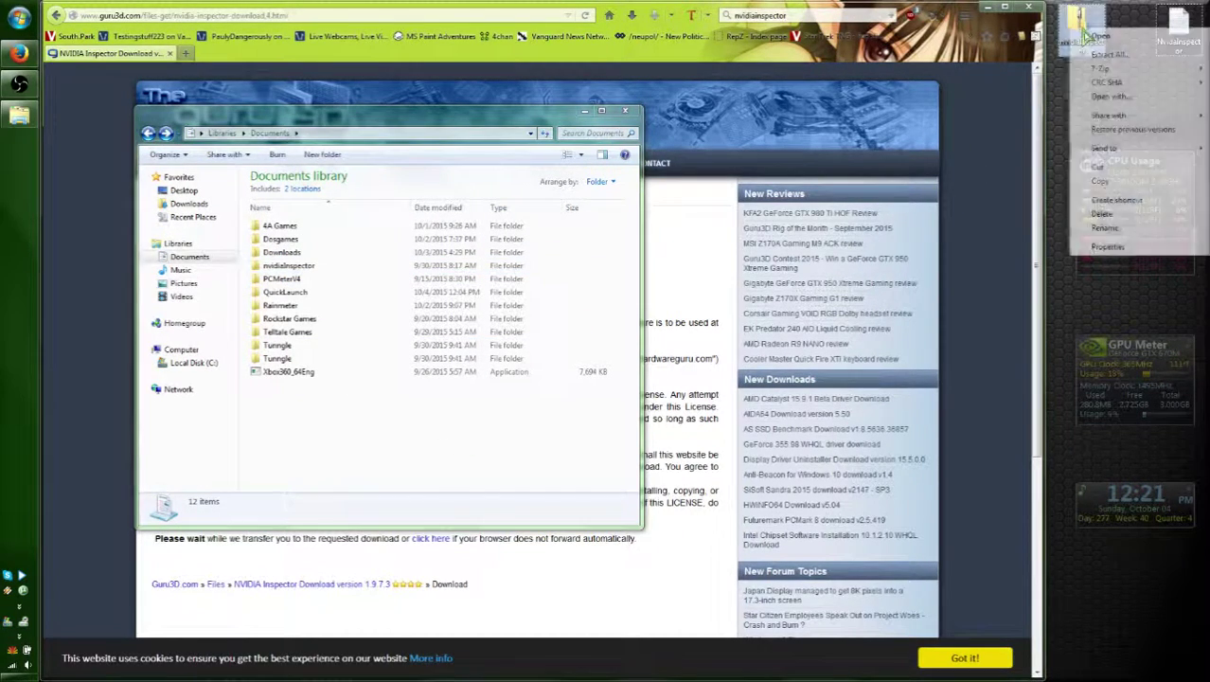
mouse_move(1108, 70)
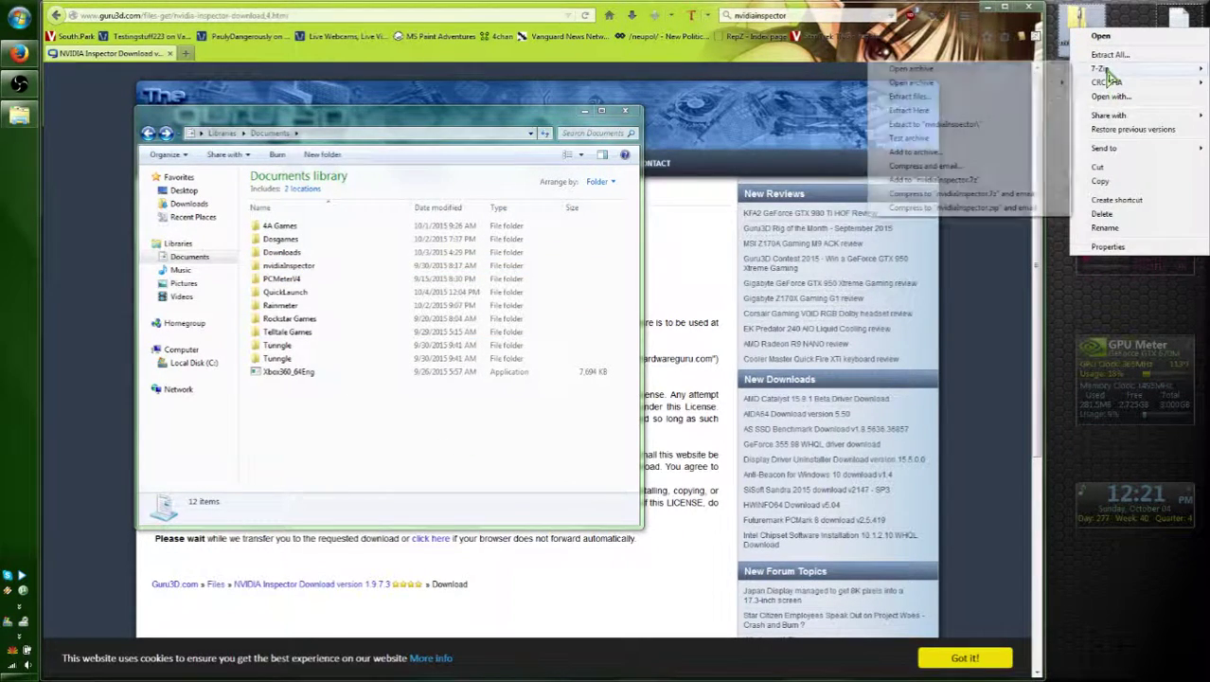
click(973, 124)
click(625, 110)
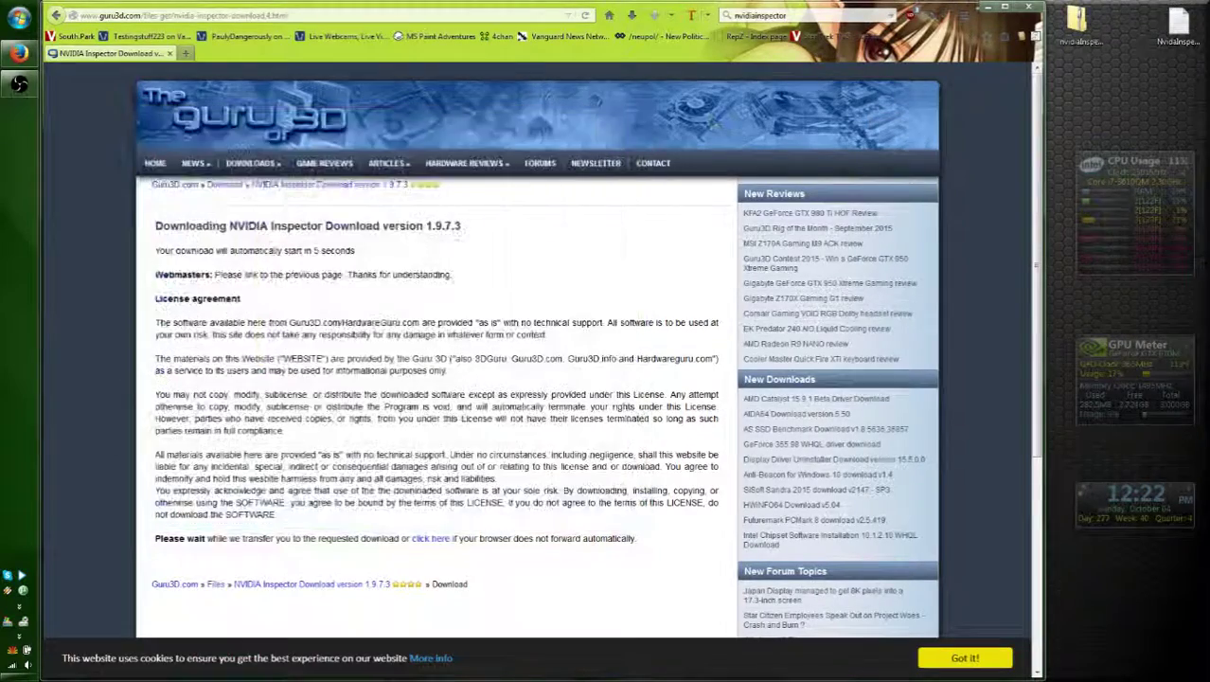
click(987, 7)
Inspect the extracted nvidiaInspector folder's contents, then close its window.
double_click(60, 24)
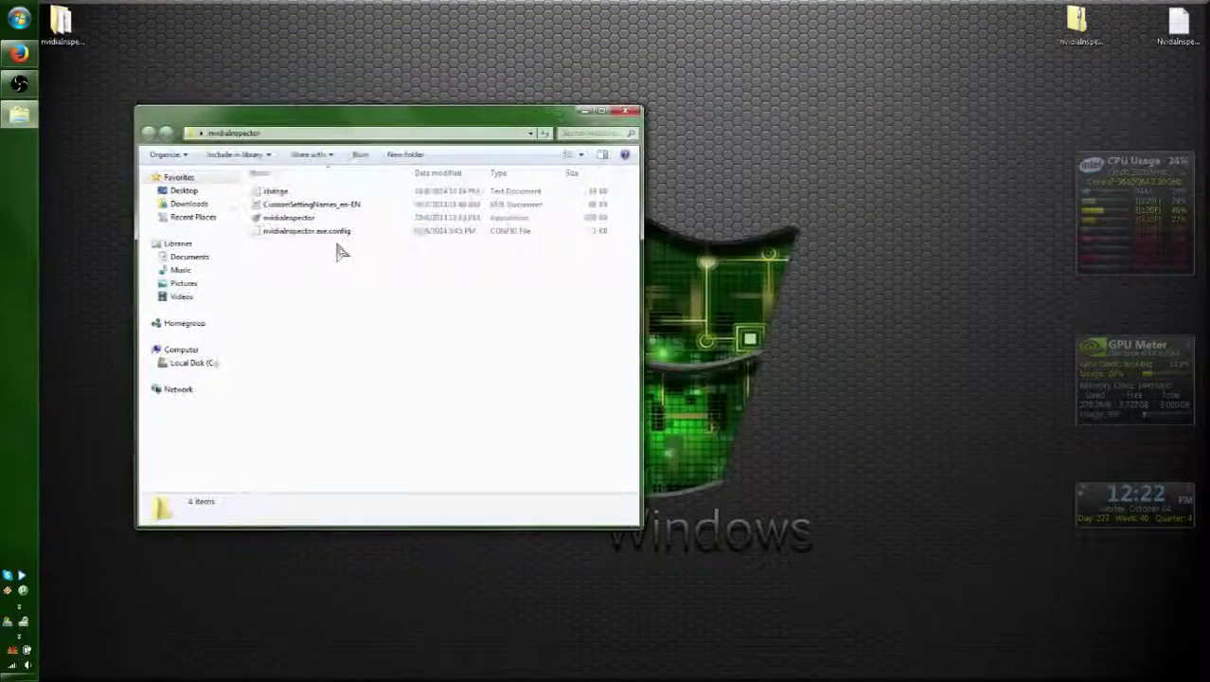
click(280, 218)
click(612, 114)
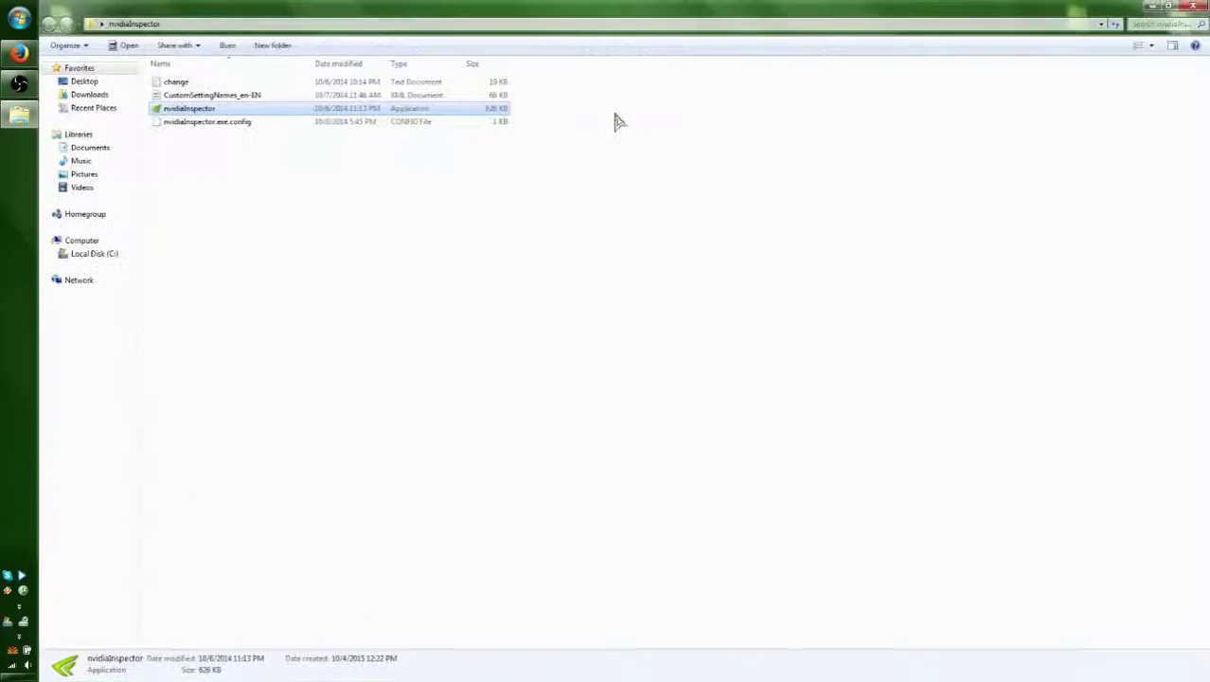
click(1172, 6)
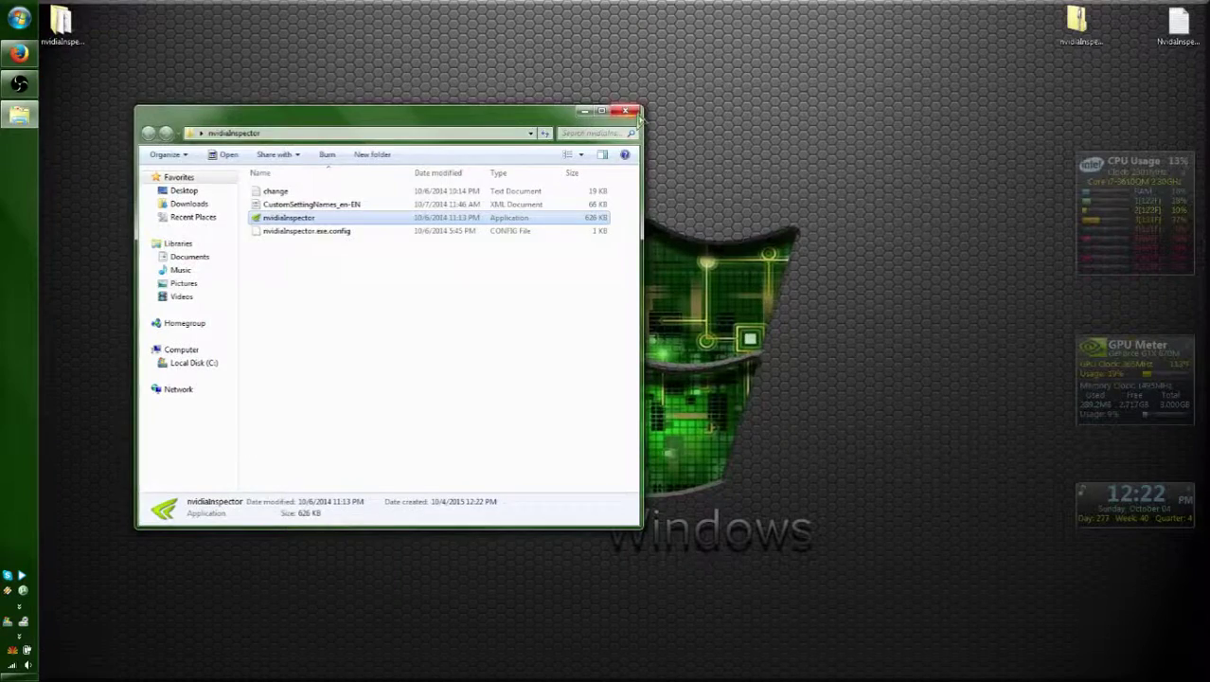
click(630, 112)
Permanently delete the extracted folder and the other top-left desktop item.
drag(1076, 23, 38, 9)
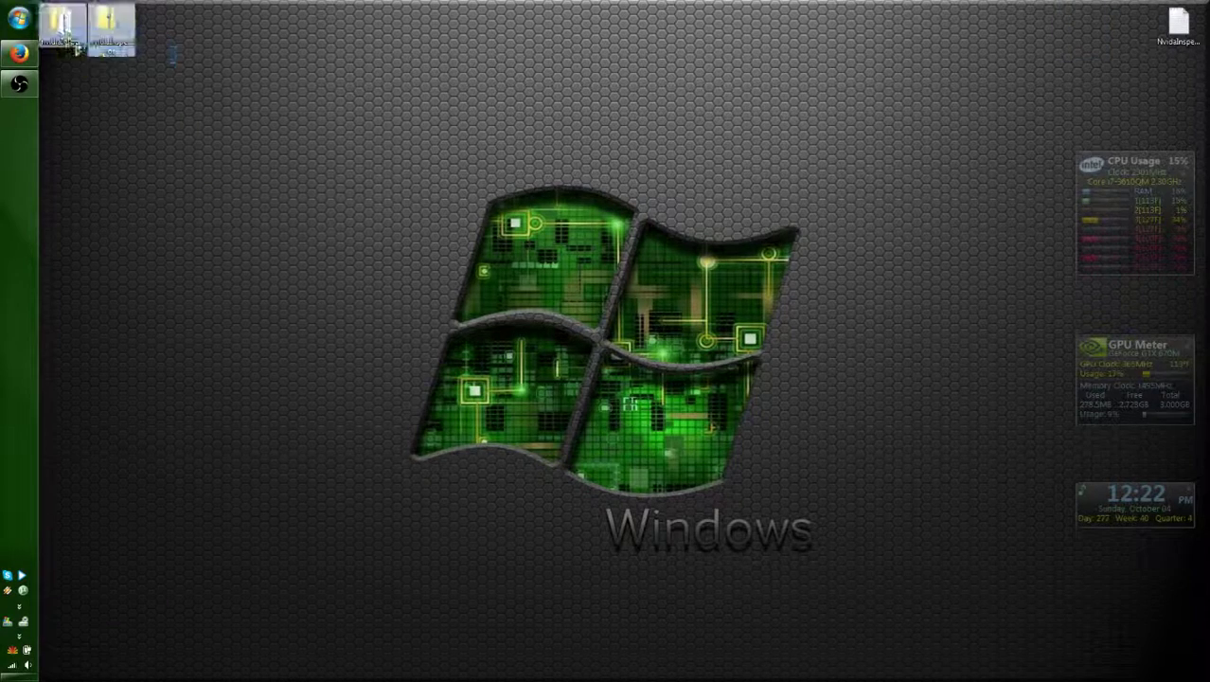
key(shift+Delete)
click(674, 357)
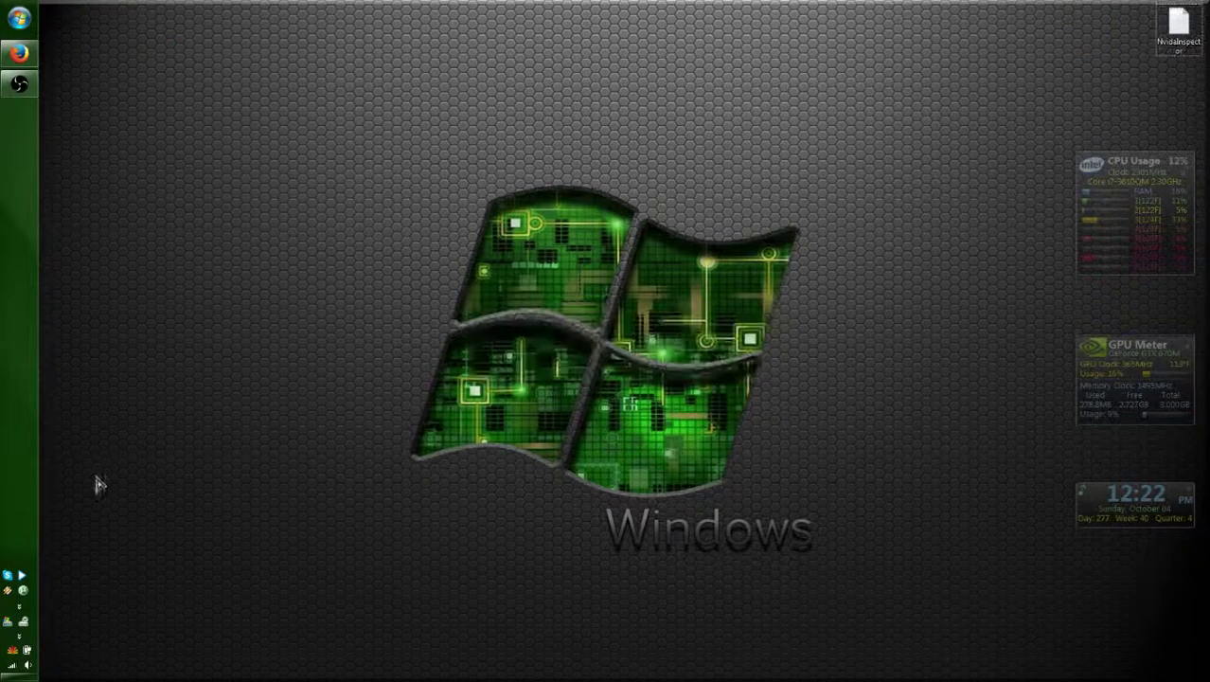
Open the nvidiaInspector folder in the Documents library from a new Explorer window.
click(10, 627)
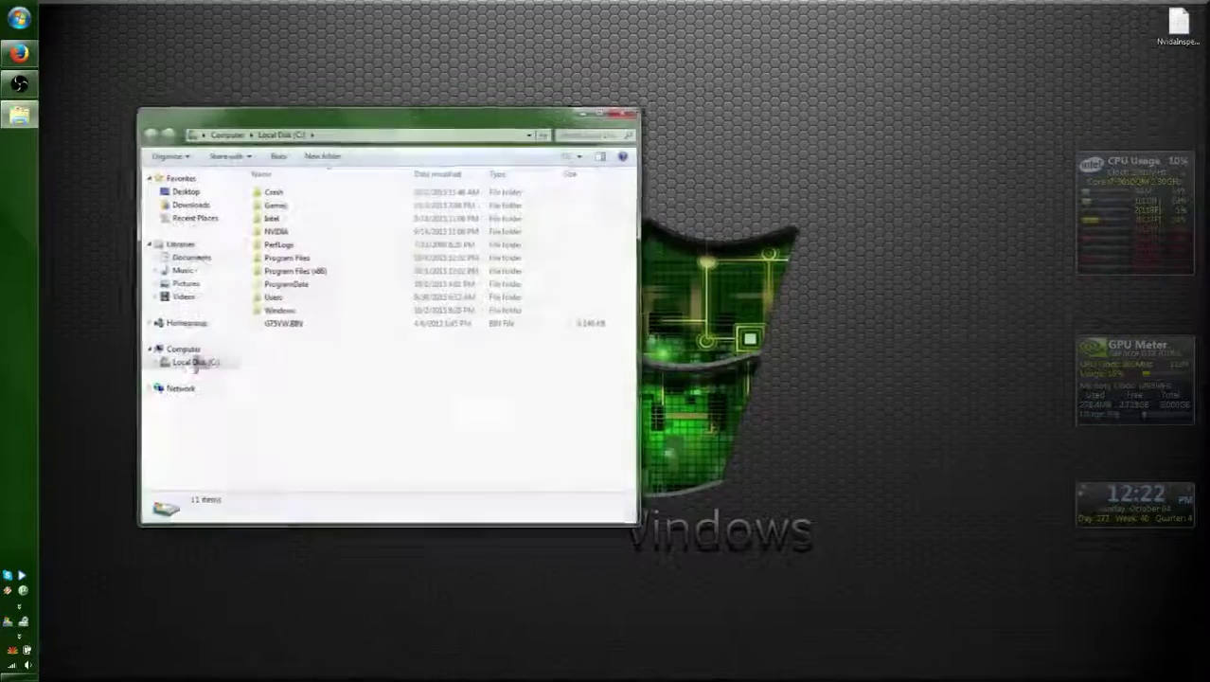
click(189, 257)
click(289, 266)
double_click(289, 266)
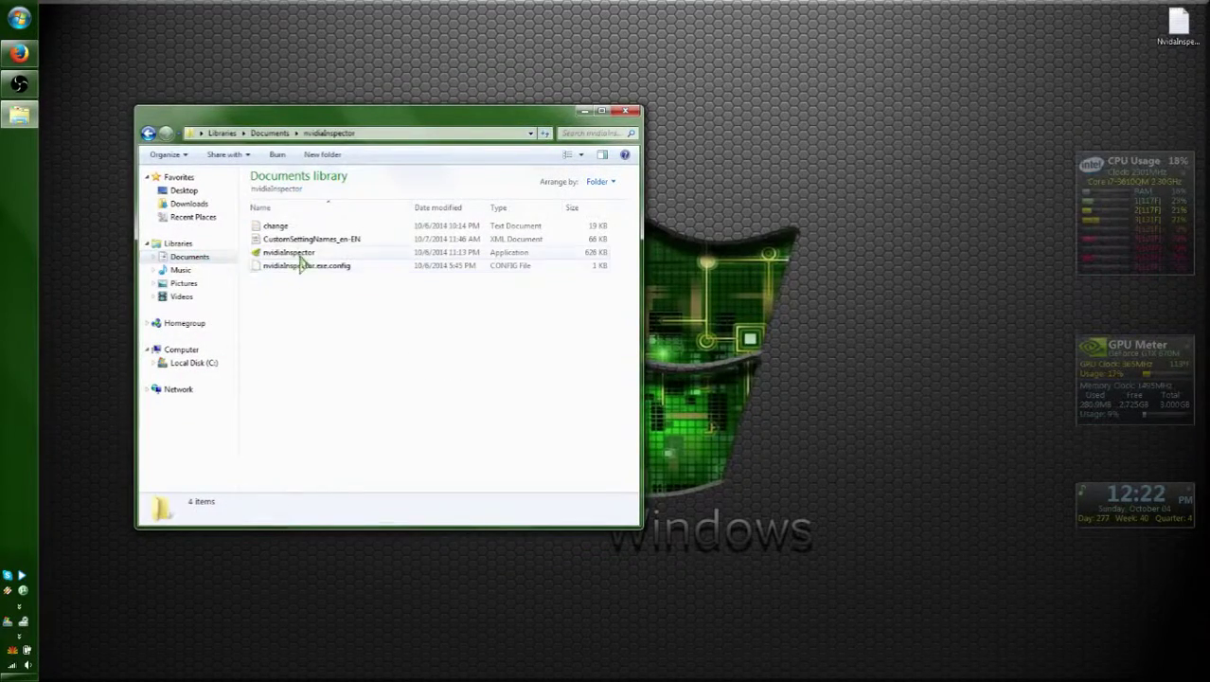
click(302, 254)
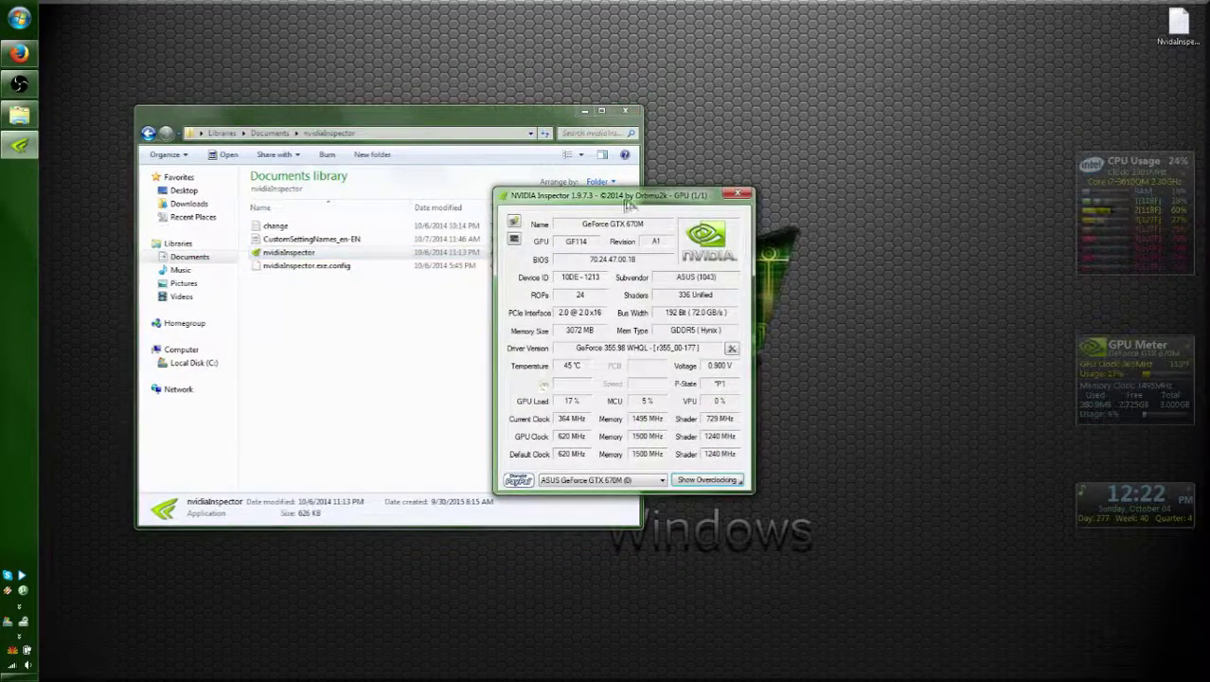
click(627, 489)
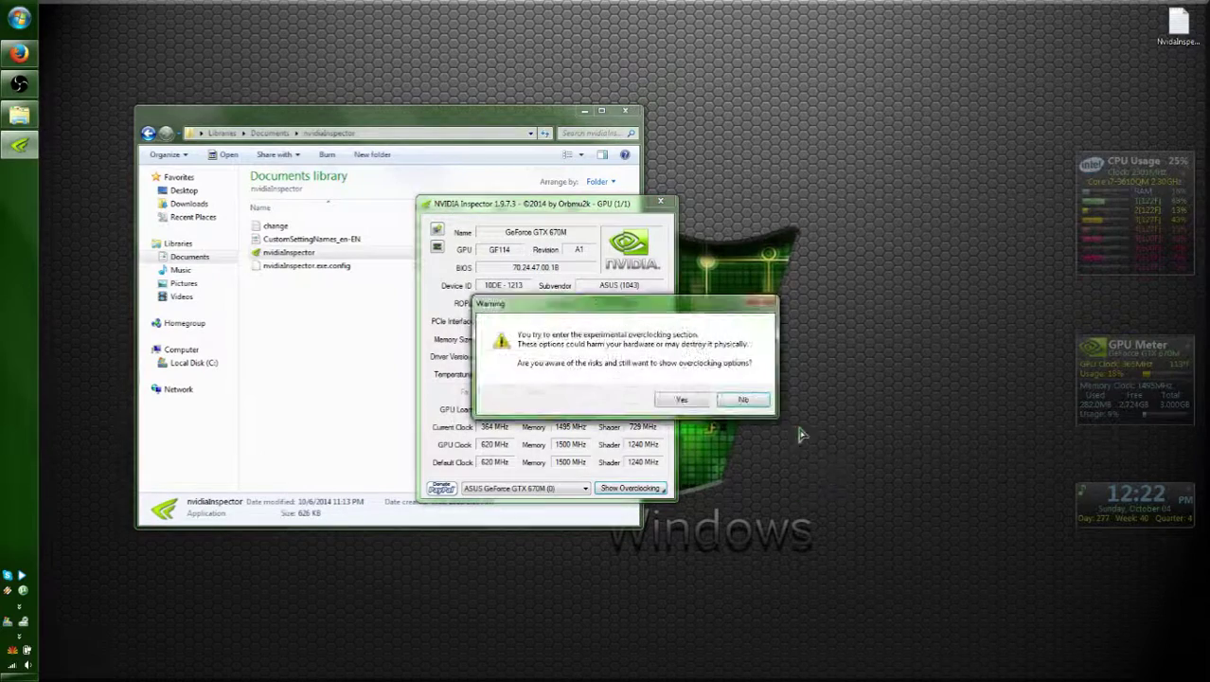
click(685, 399)
click(743, 233)
click(744, 267)
click(743, 235)
click(762, 263)
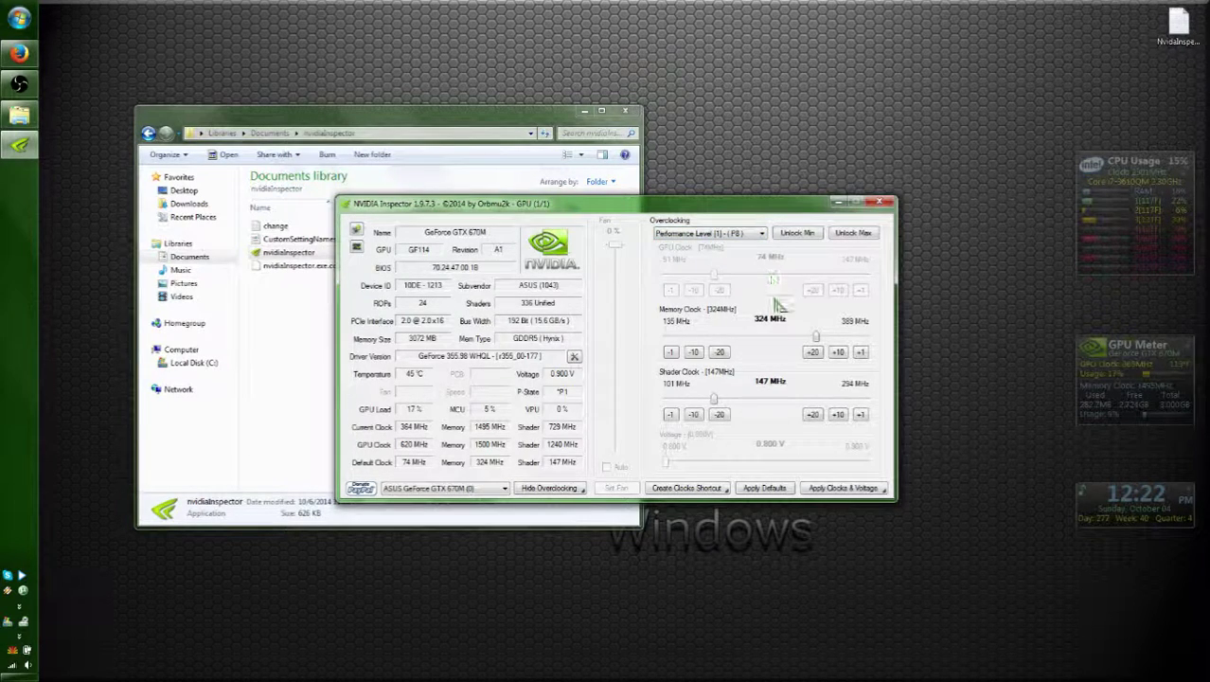
click(743, 235)
click(758, 271)
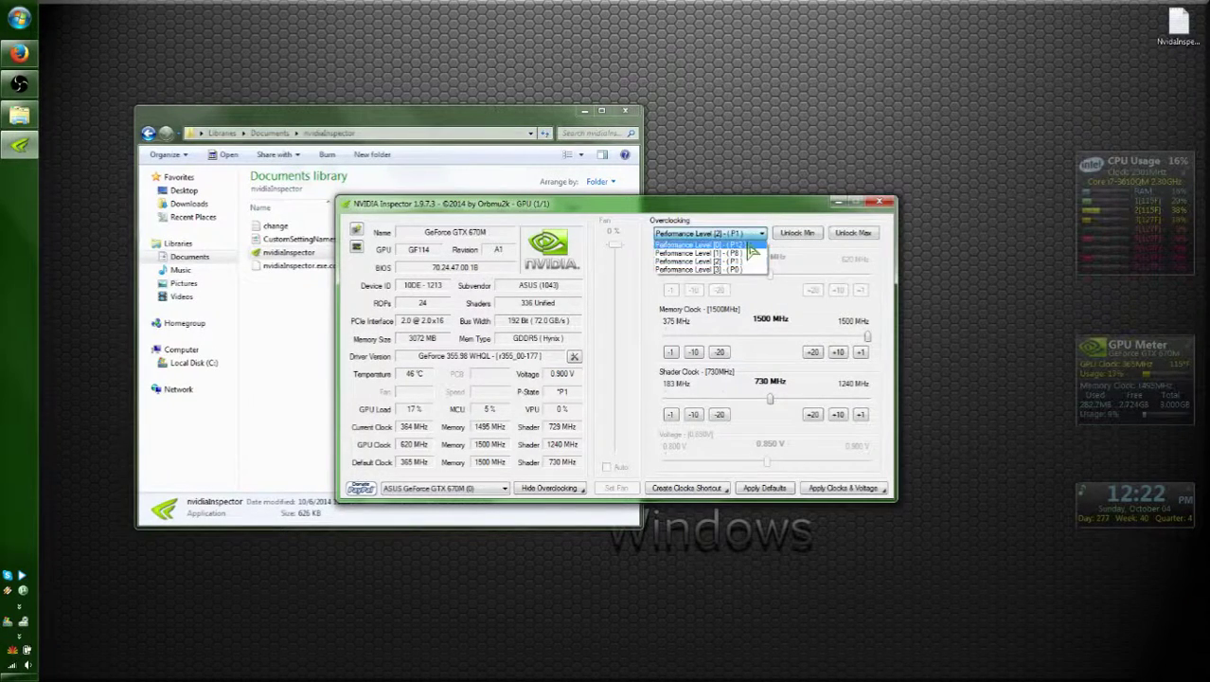
click(744, 245)
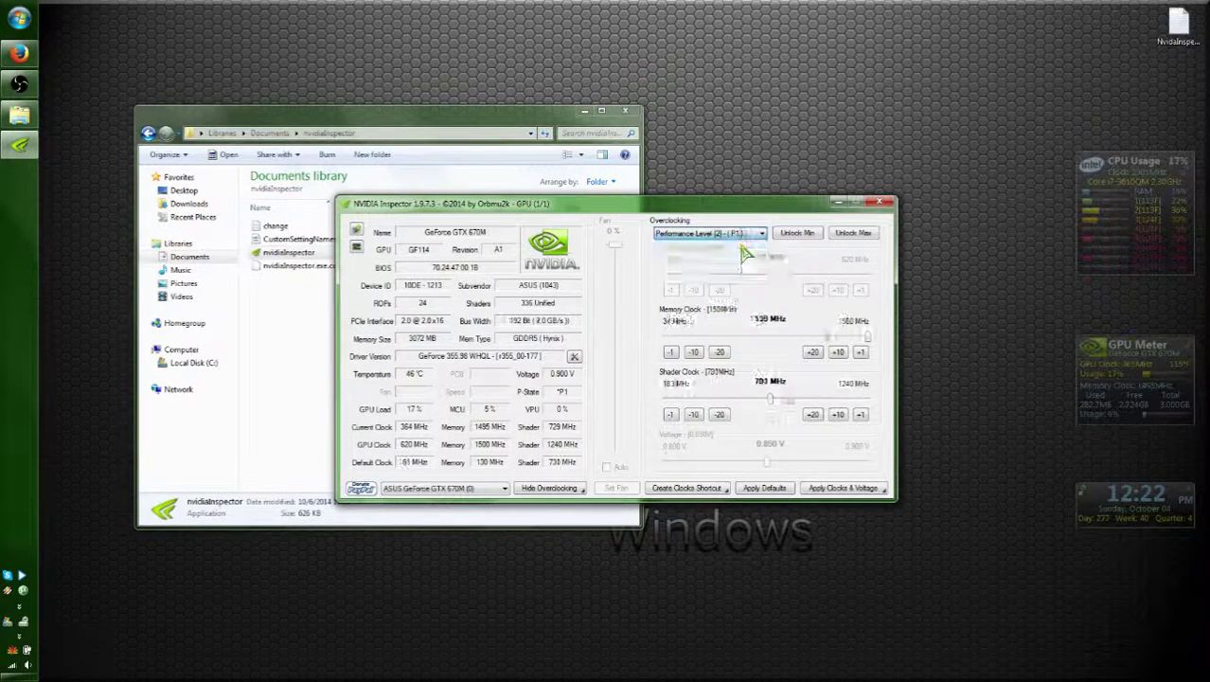
click(745, 234)
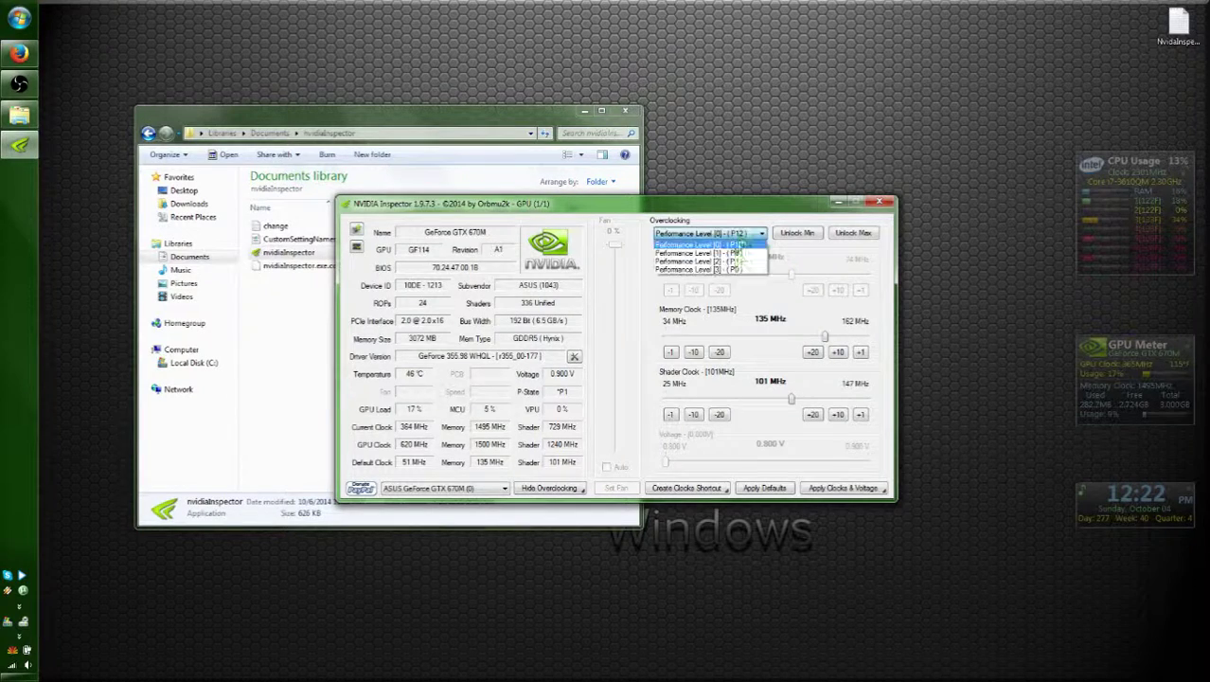
click(748, 251)
click(753, 235)
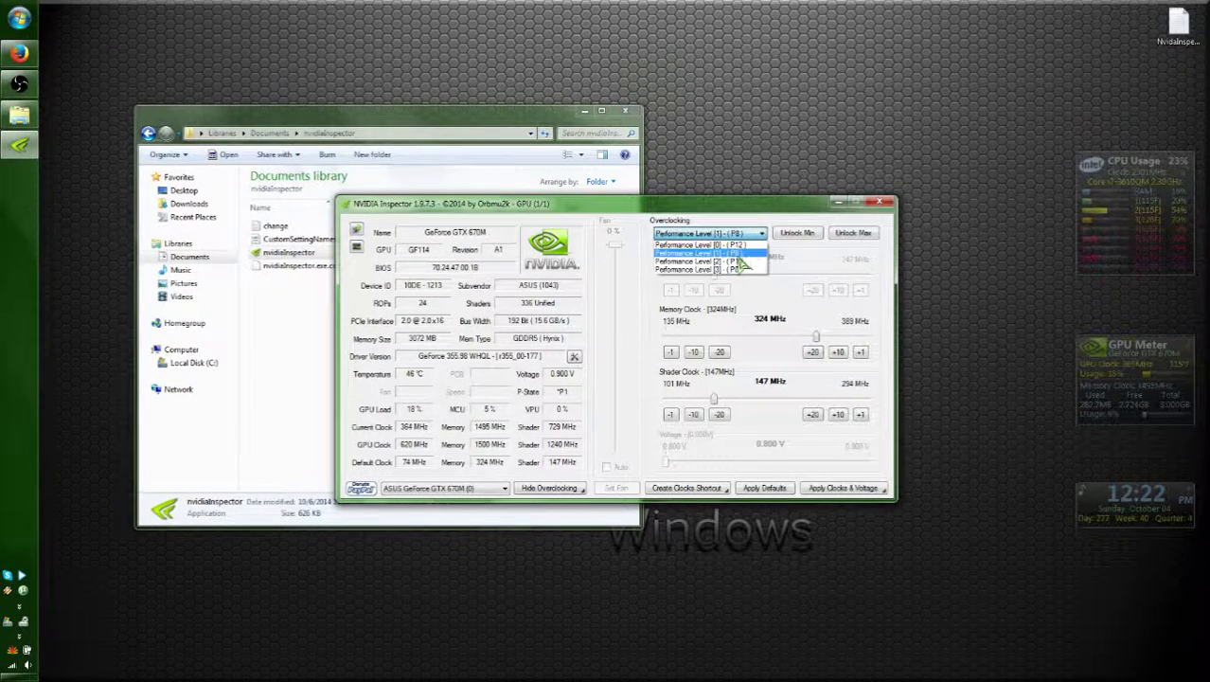
click(743, 258)
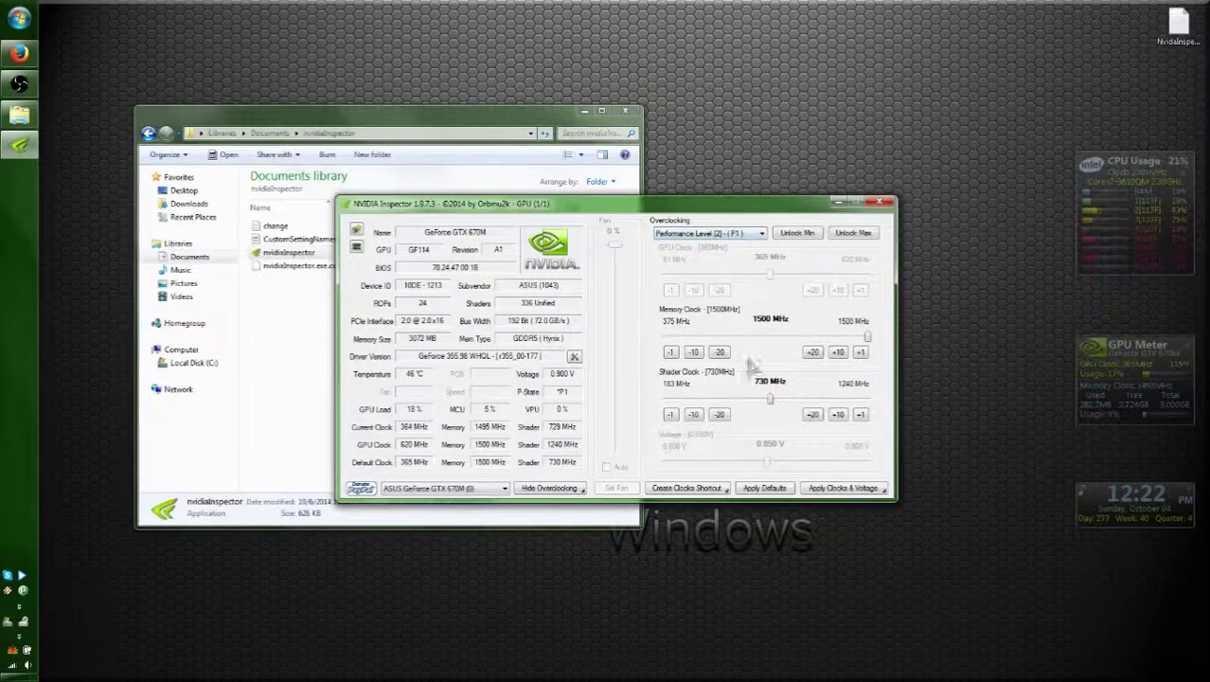
click(745, 237)
click(745, 273)
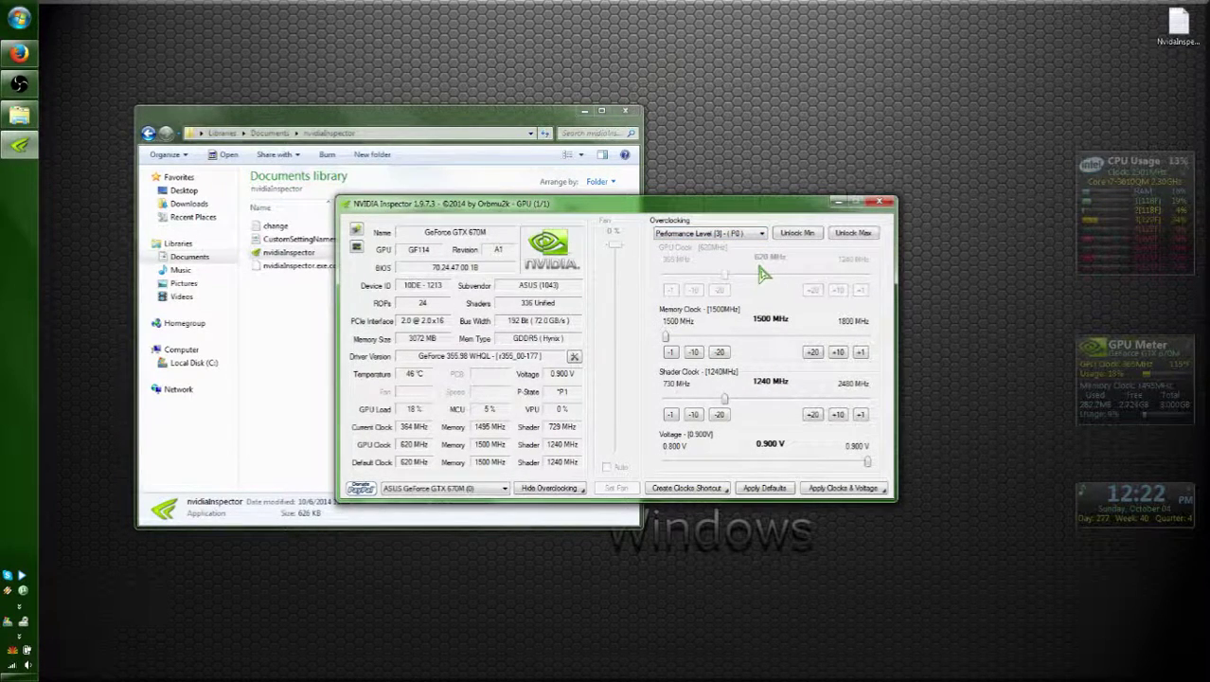
click(745, 237)
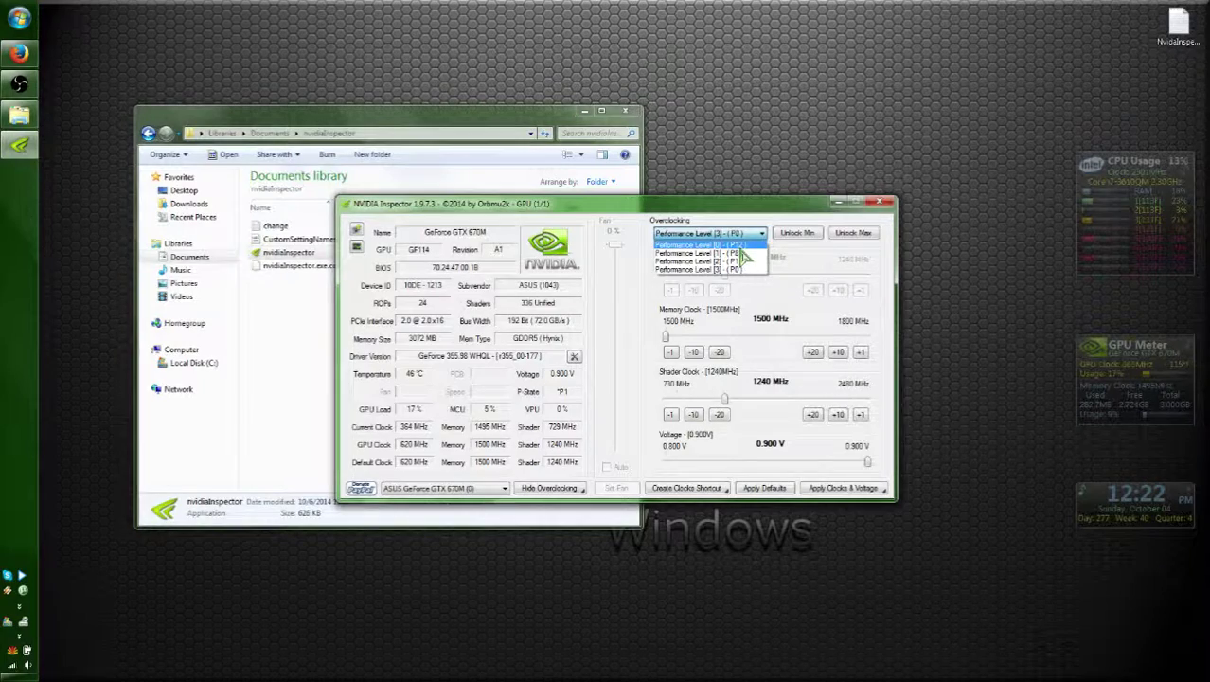
click(742, 247)
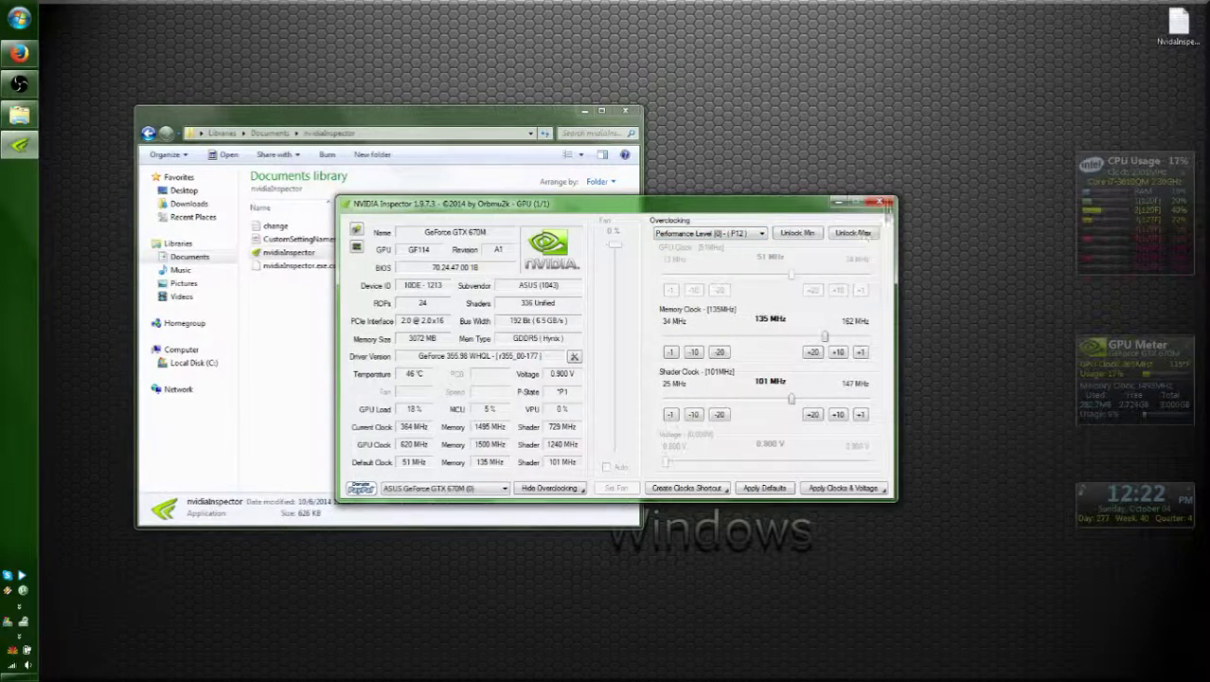
click(884, 204)
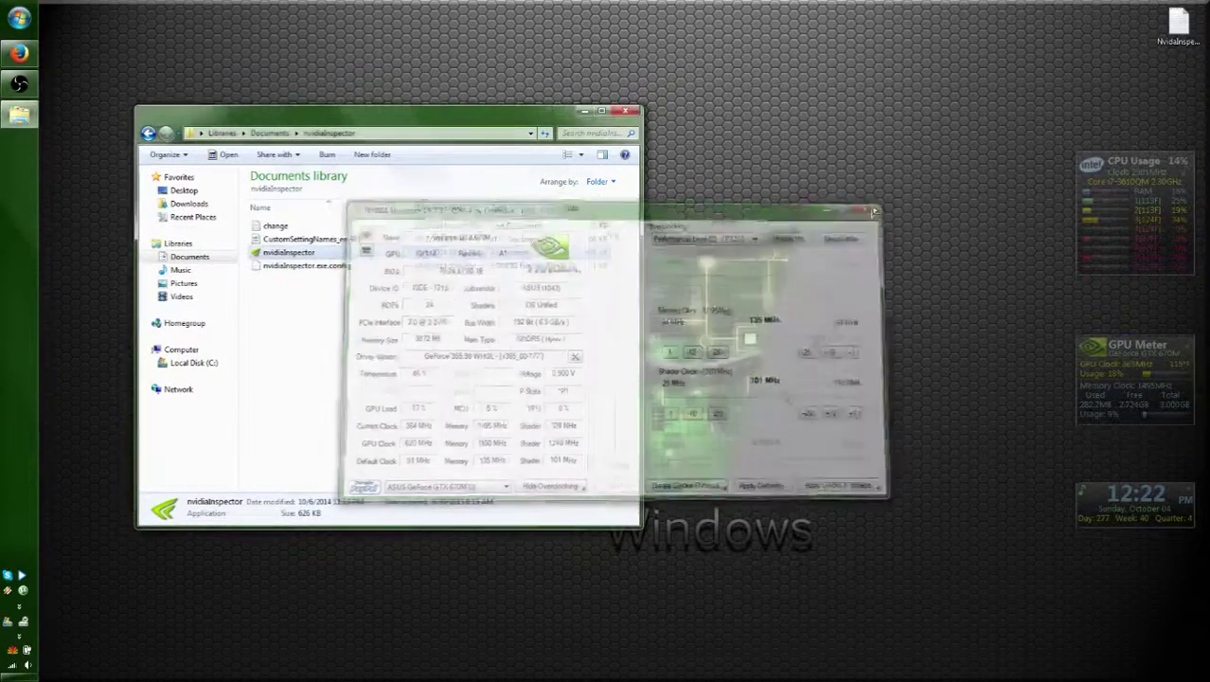
Create a shortcut to nvidiaInspector and open its Properties.
right_click(288, 253)
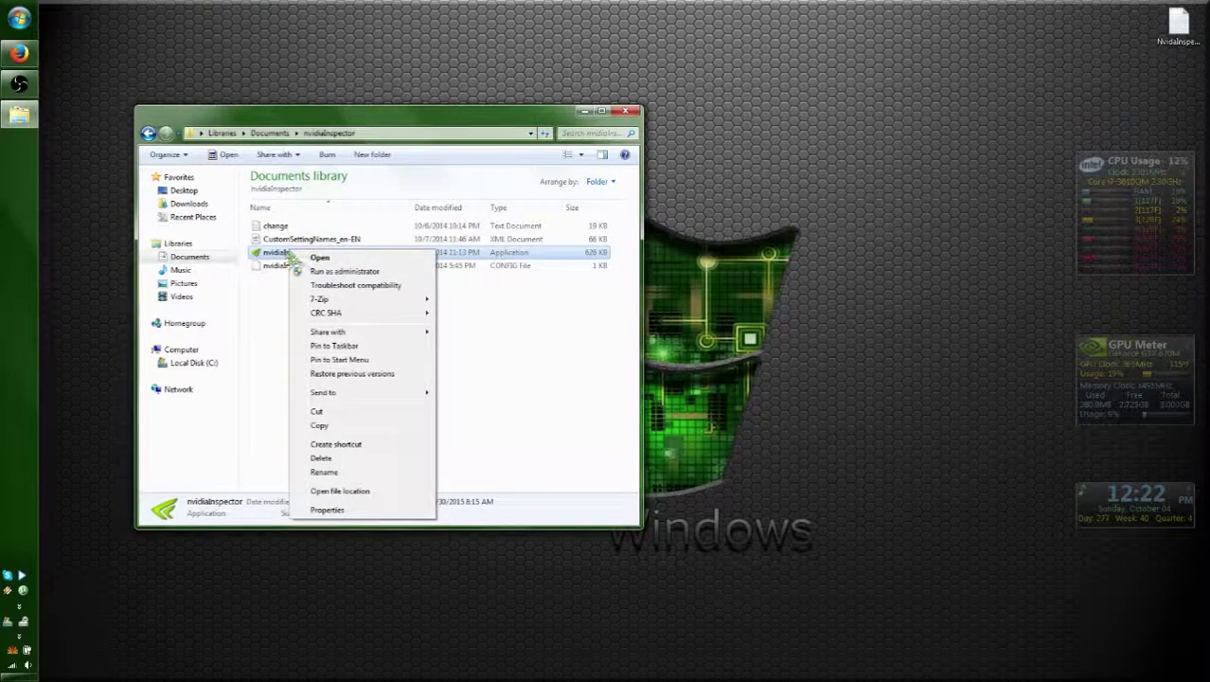
click(358, 453)
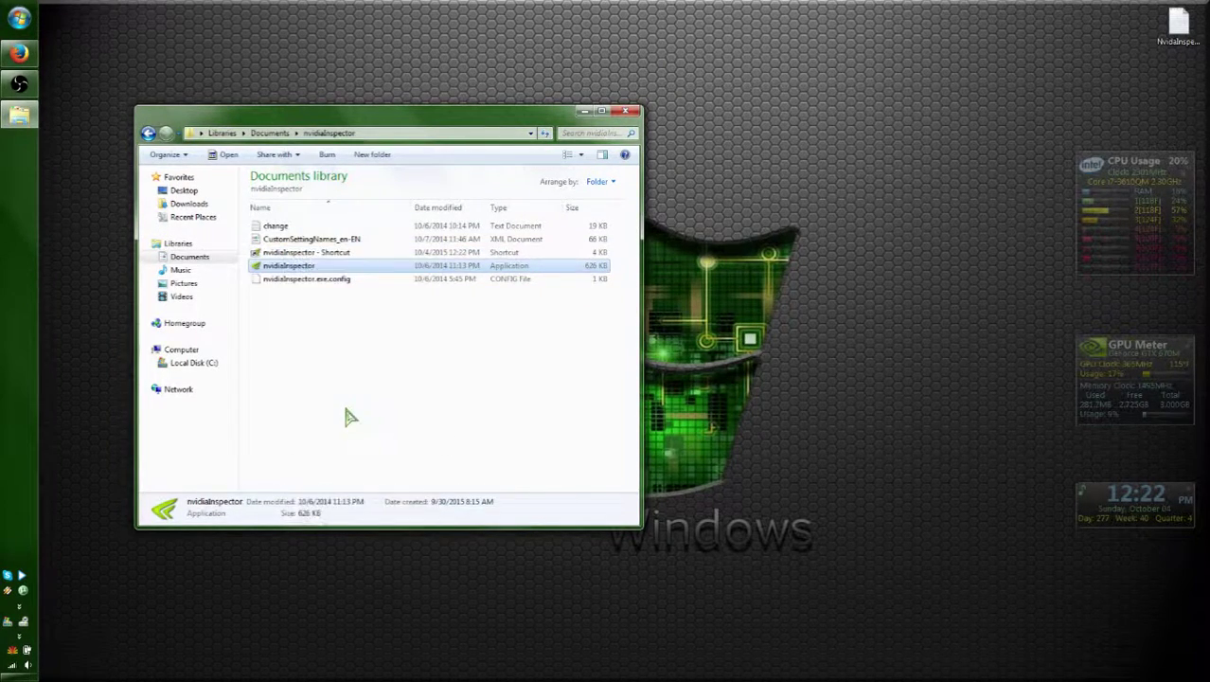
right_click(314, 254)
click(372, 521)
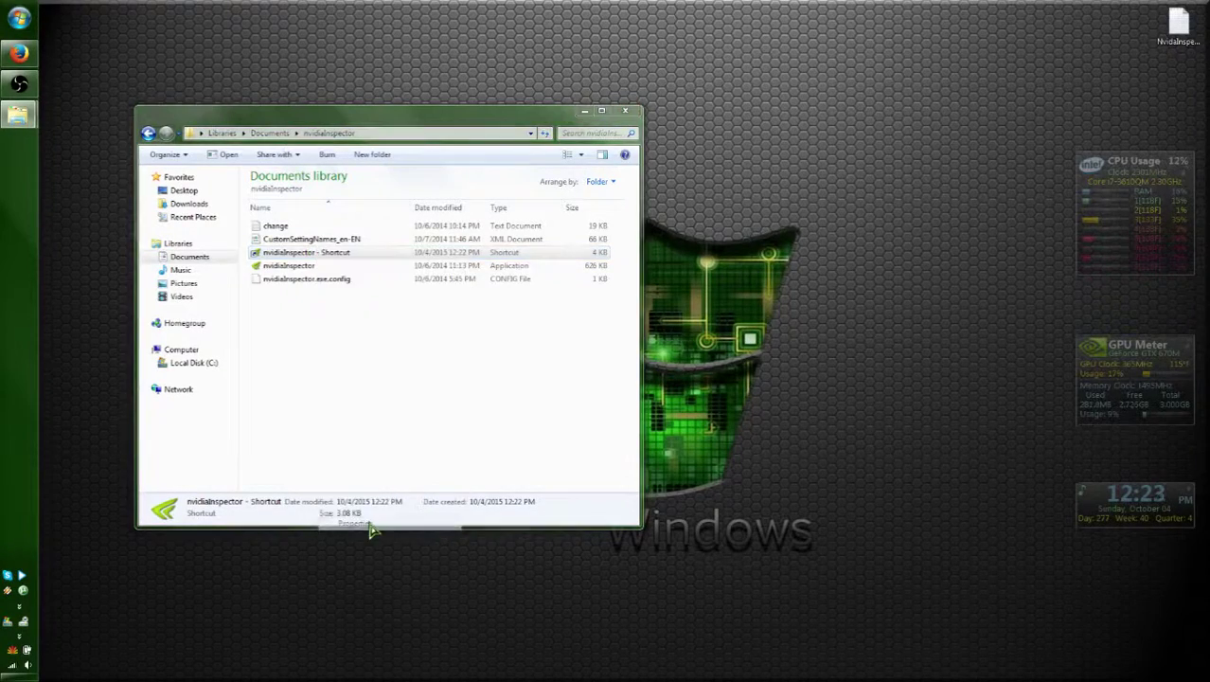
Append -setPstateLimit:0,1 from the desktop notes to the shortcut's Target, save, and move it to the desktop.
double_click(1179, 24)
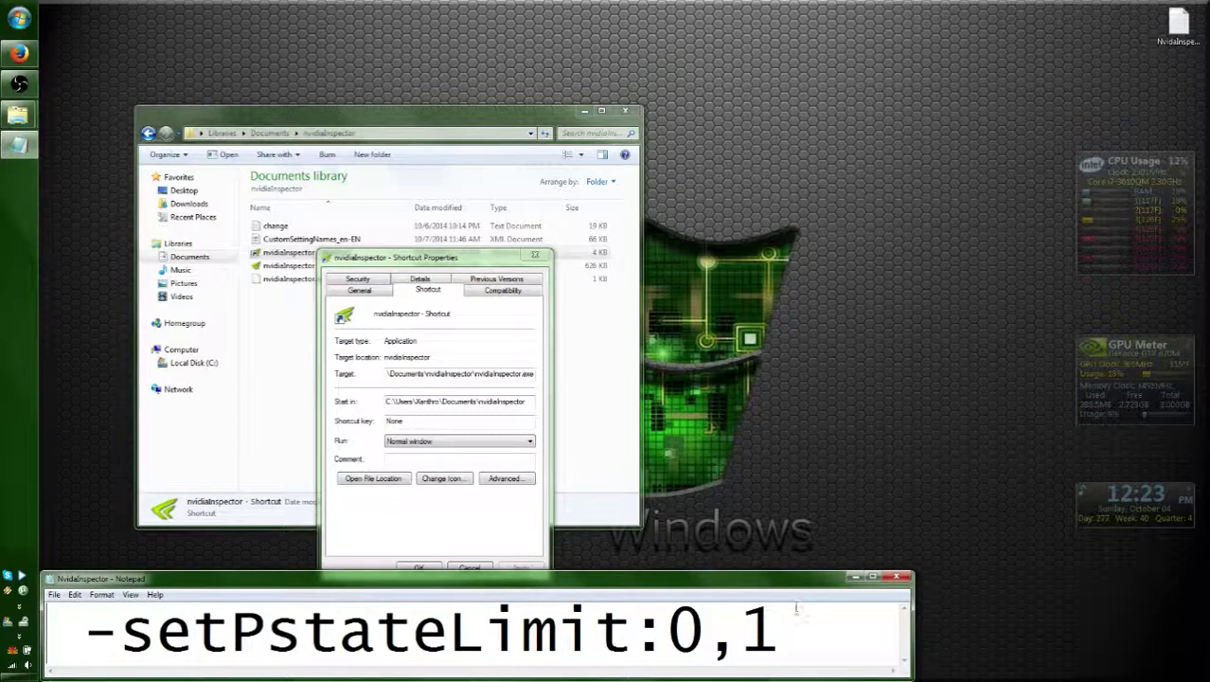
click(529, 374)
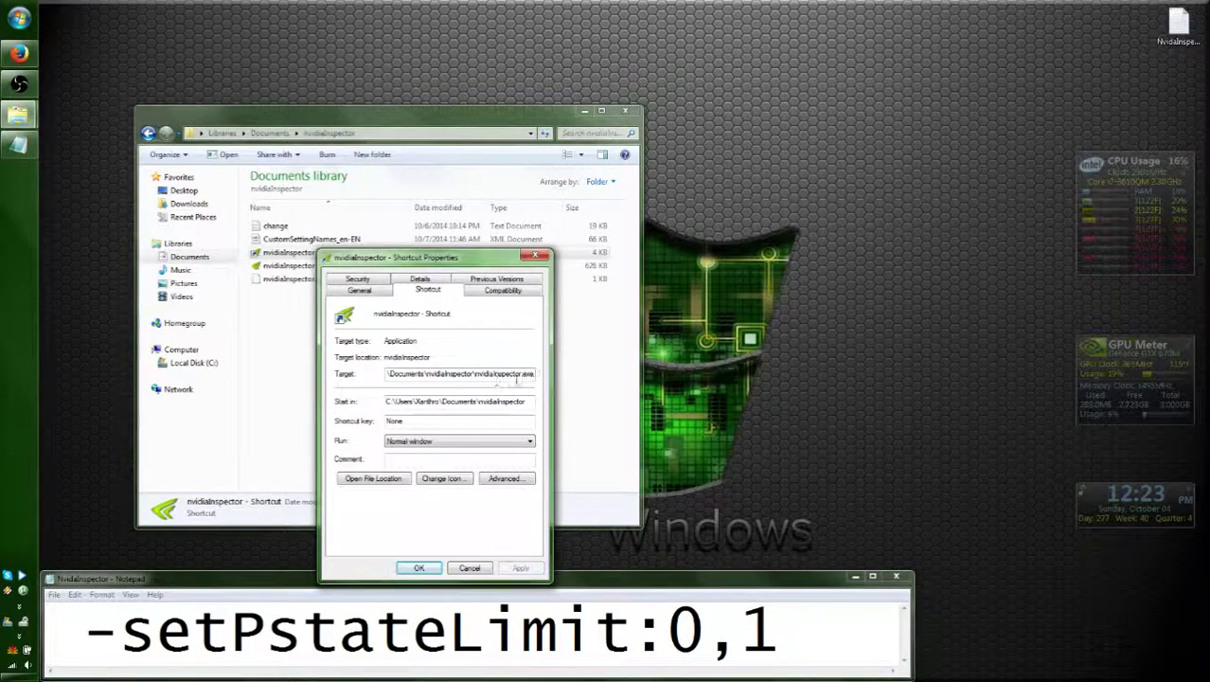
drag(779, 630, 72, 658)
key(ctrl+c)
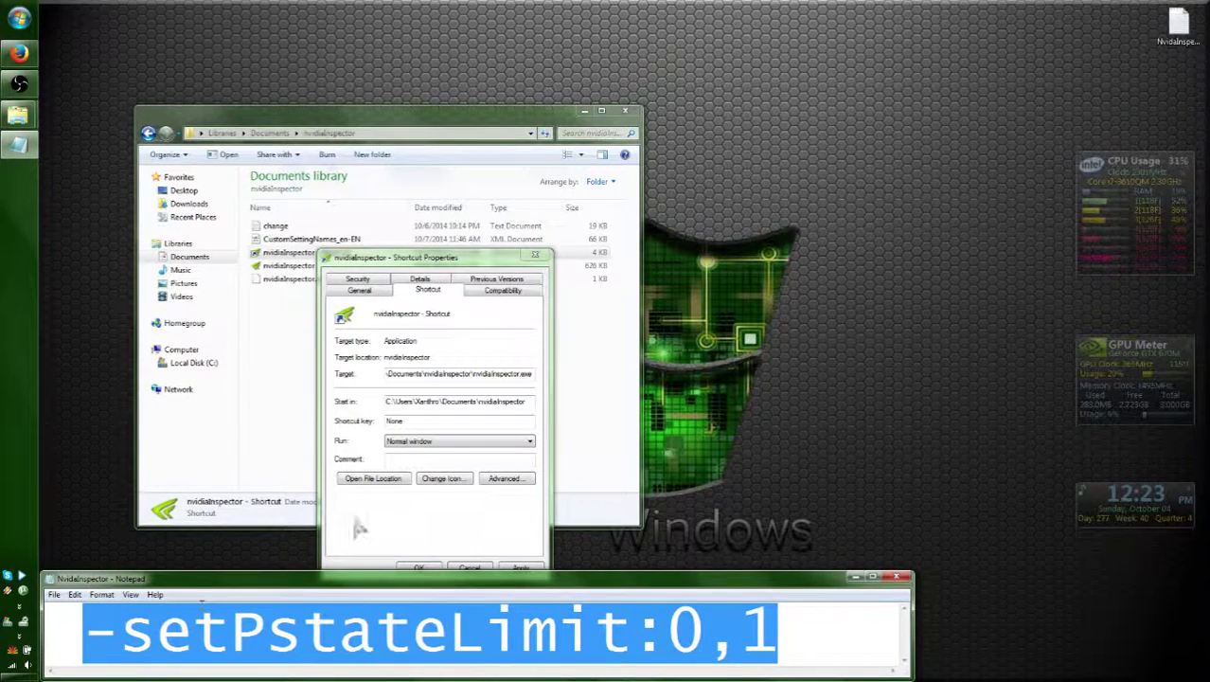
click(535, 374)
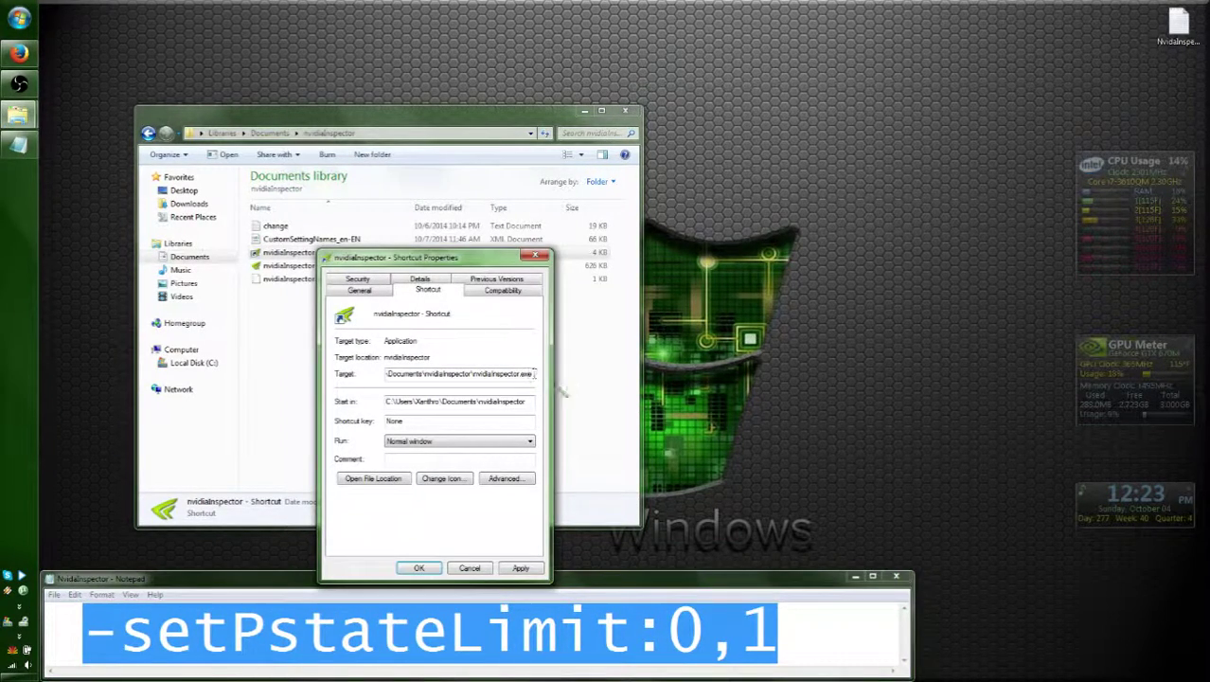
key(ctrl+v)
click(524, 570)
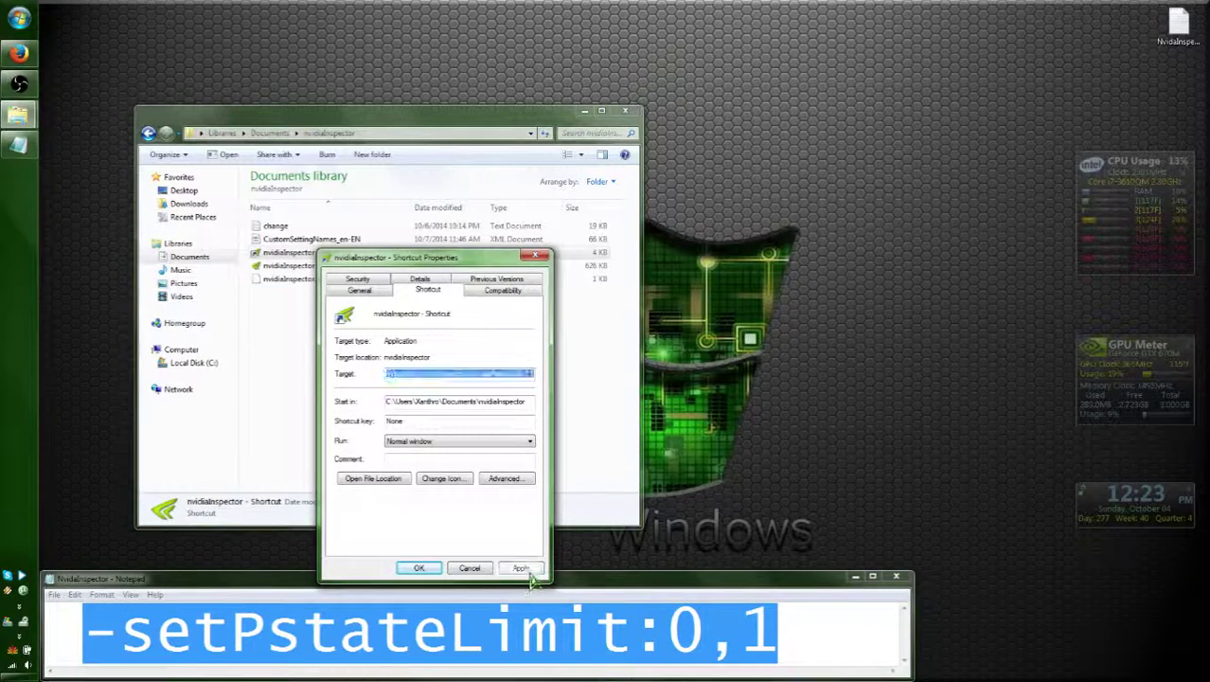
click(420, 569)
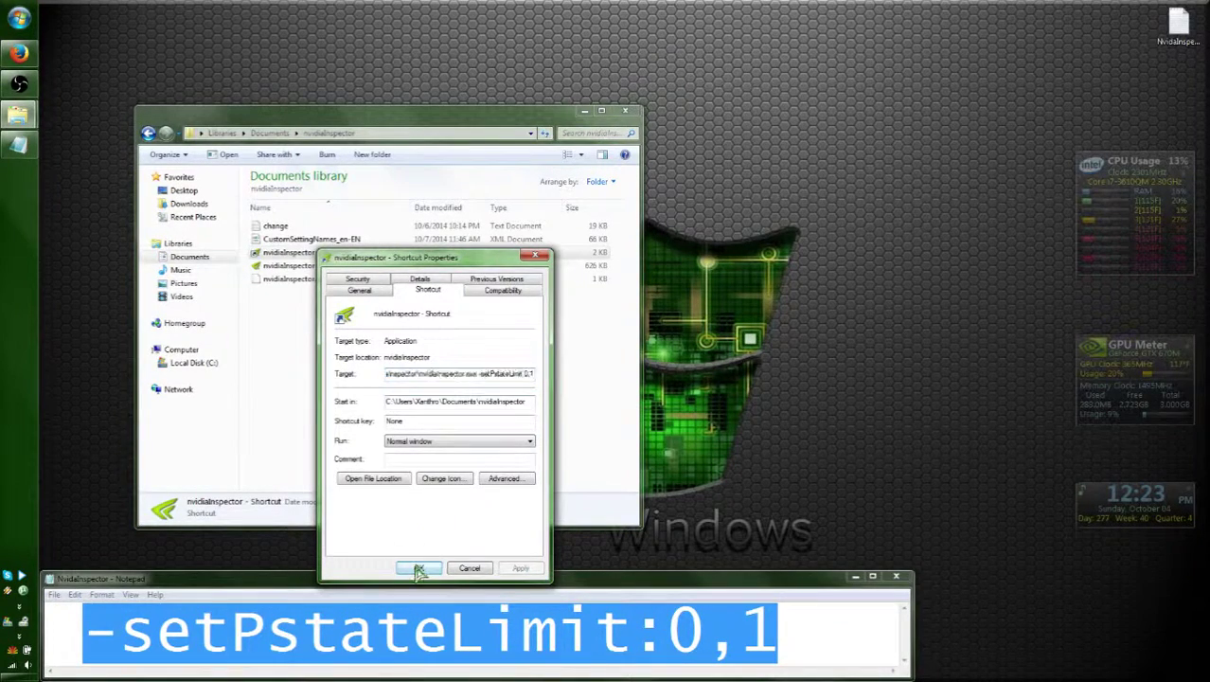
drag(505, 259, 840, 214)
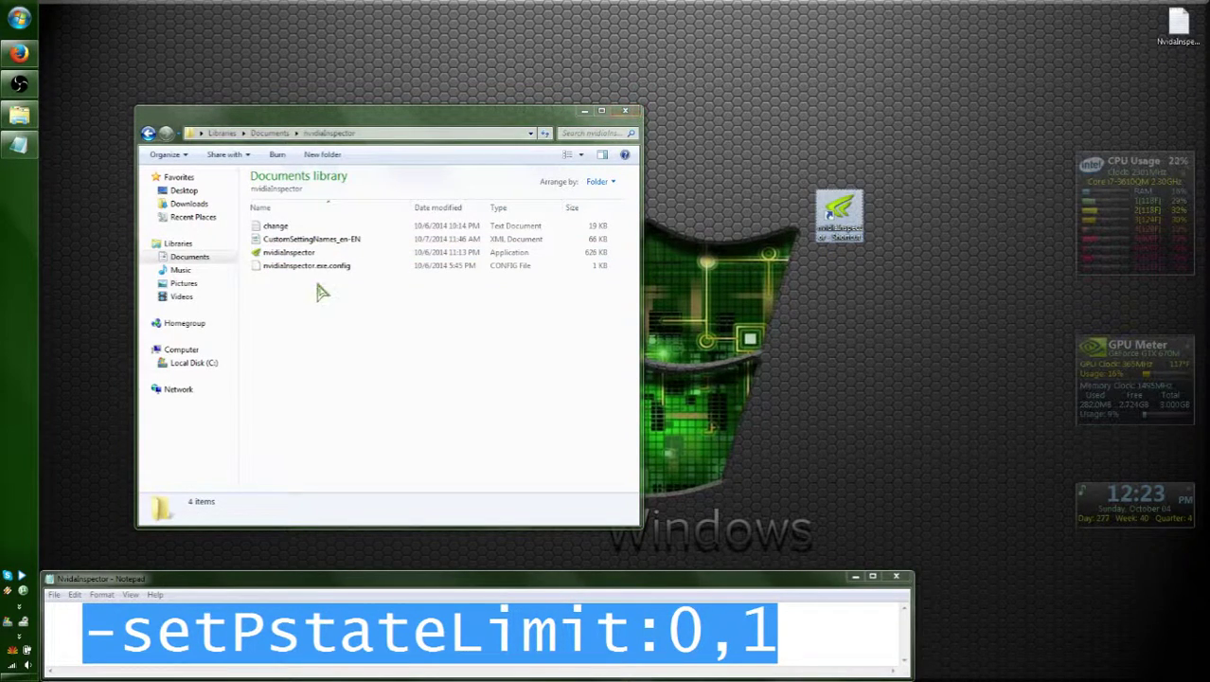
Go to %appdata%\Microsoft\Windows\Start Menu\Programs\Startup in Explorer.
click(386, 133)
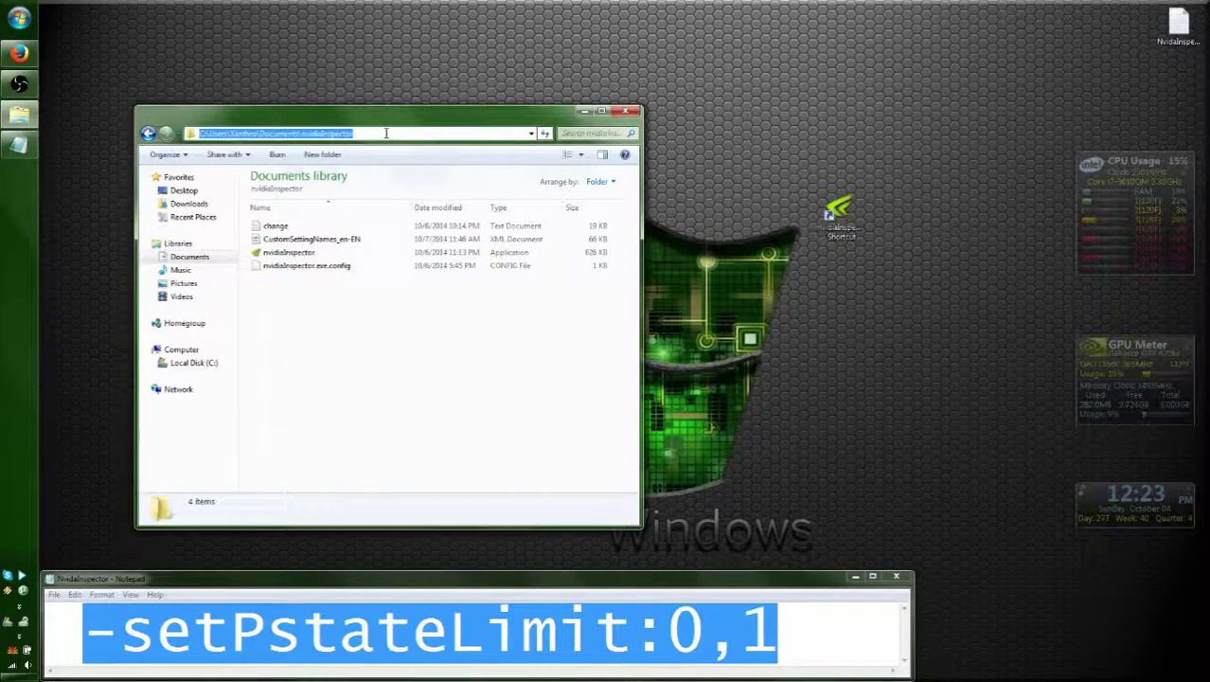
text(c)
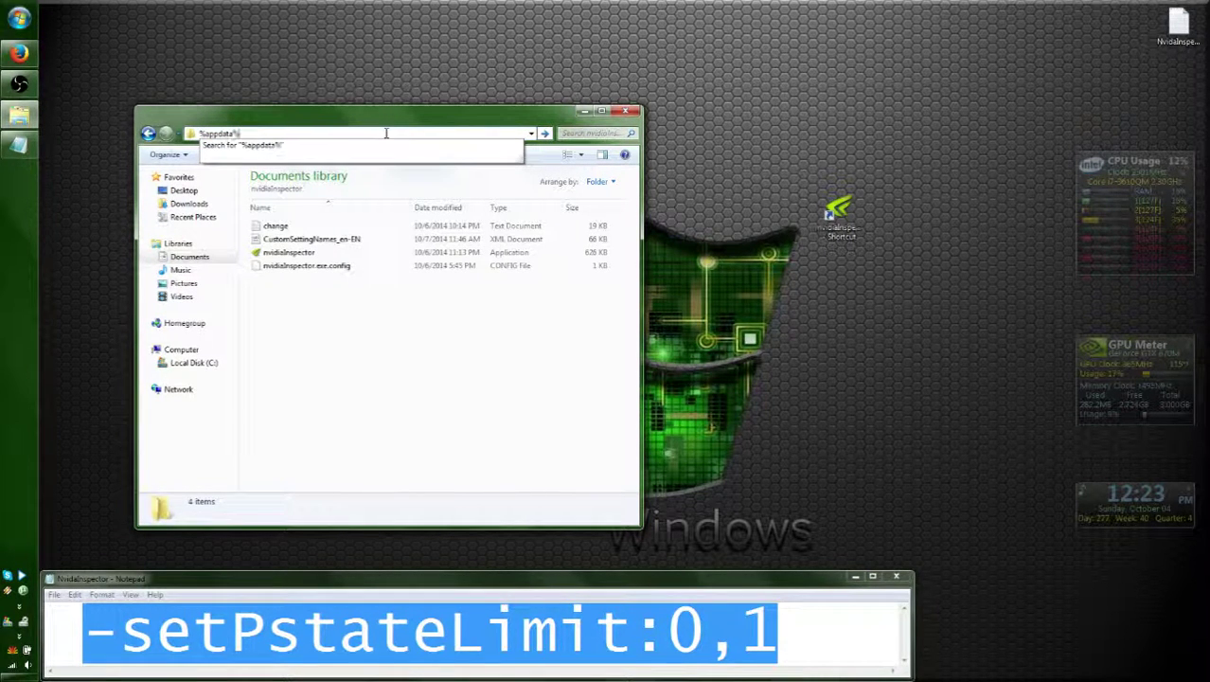
key(Return)
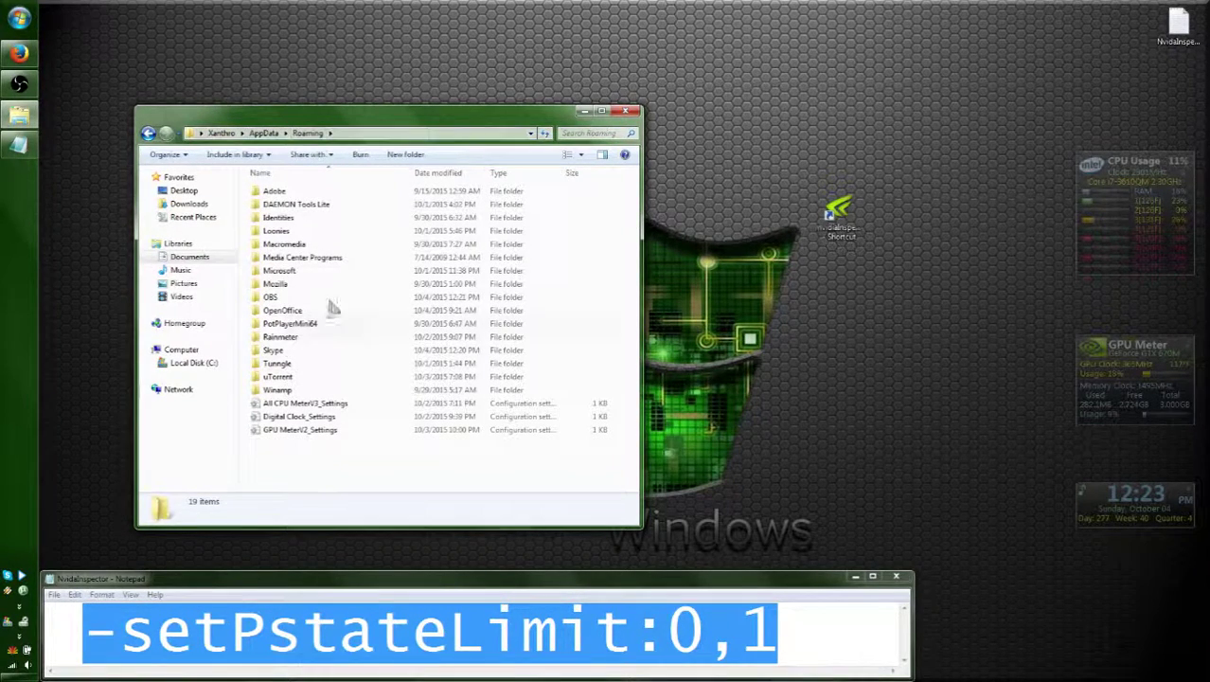
double_click(300, 272)
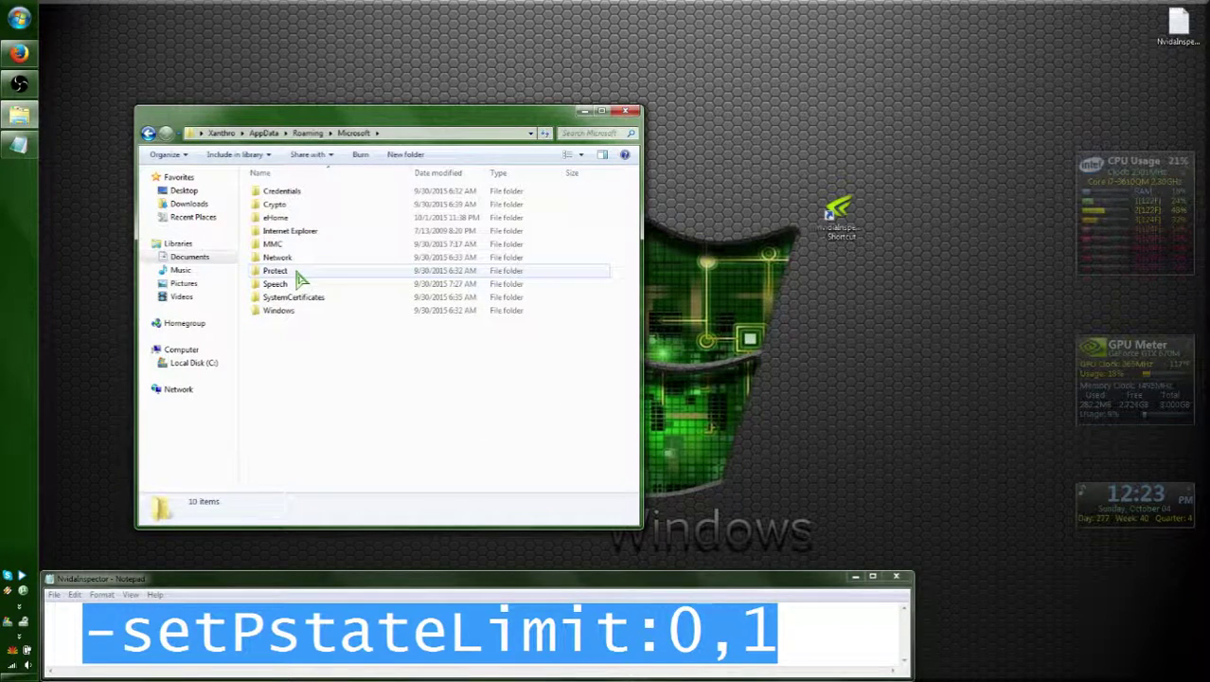
double_click(290, 310)
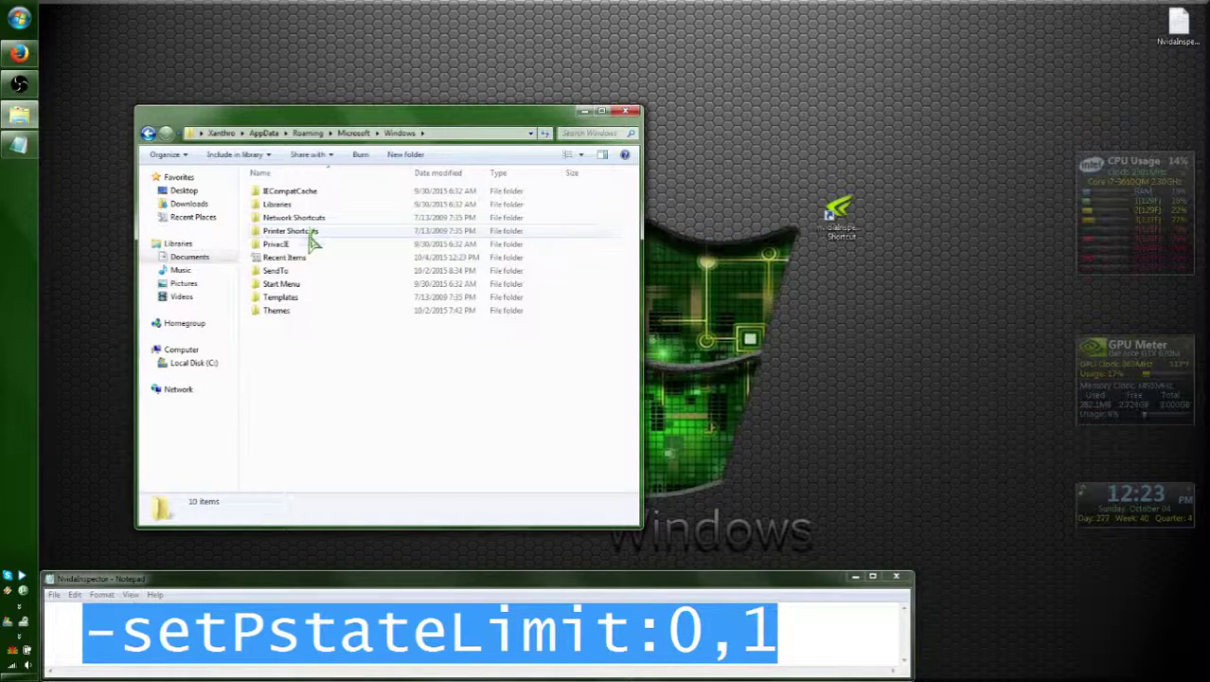
double_click(284, 284)
double_click(280, 192)
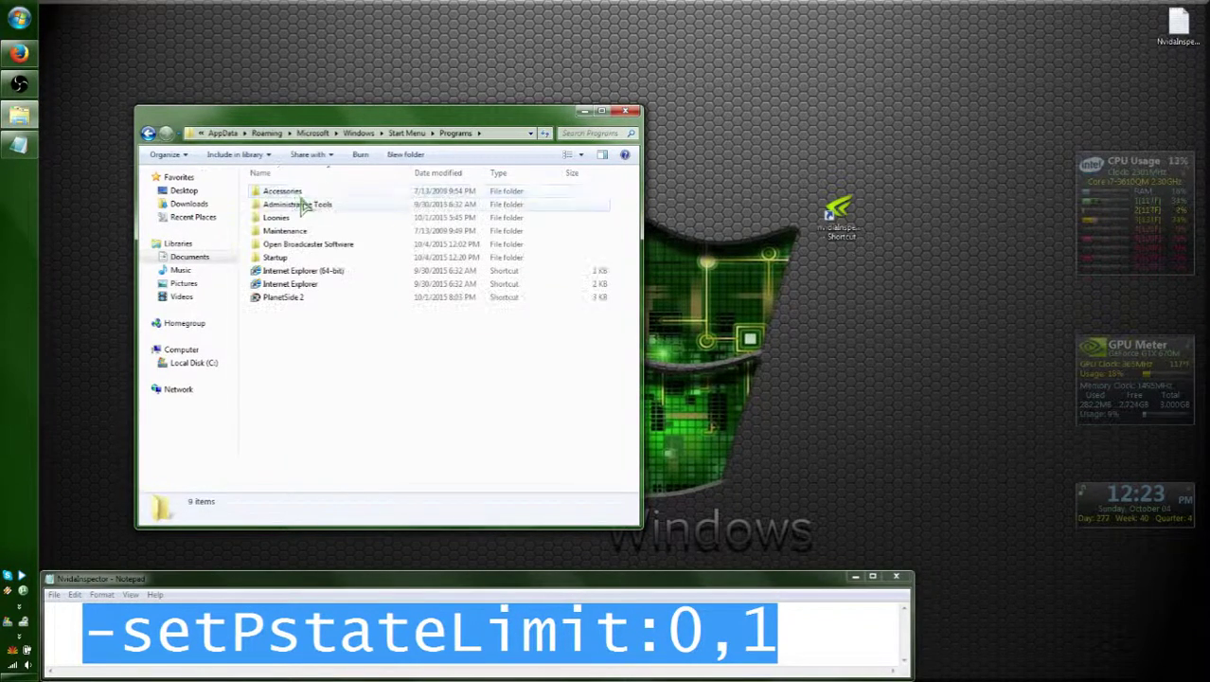
click(284, 259)
double_click(284, 260)
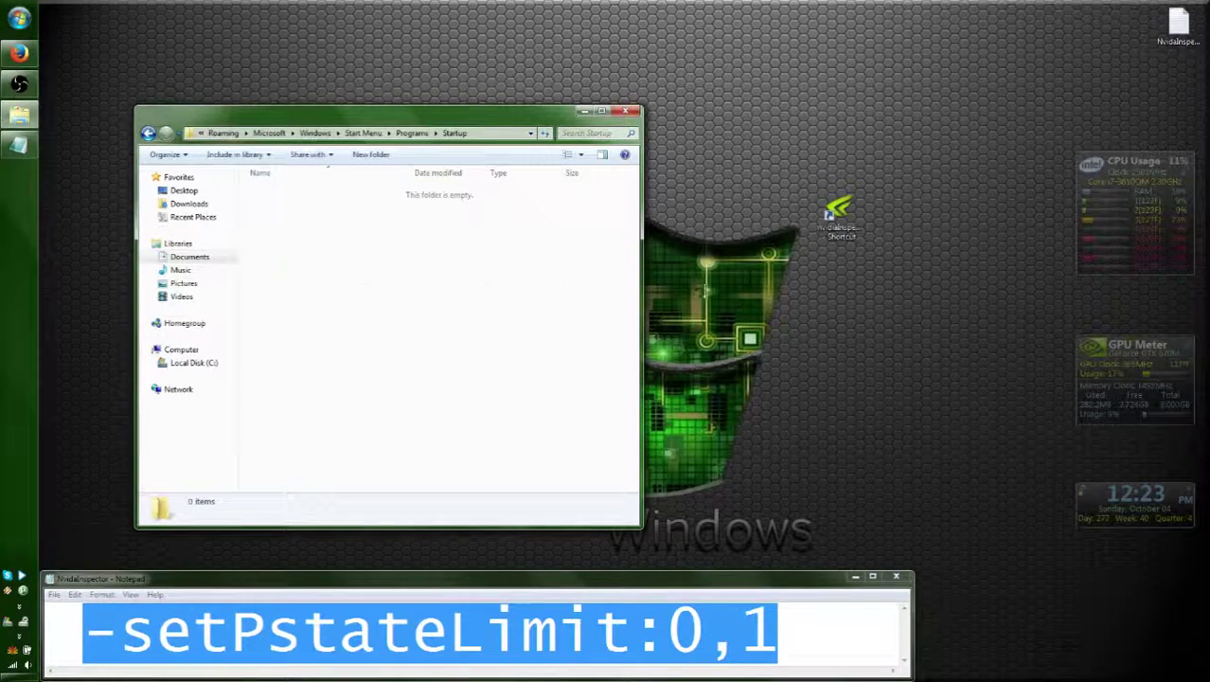
Put the desktop nvidiaInspector shortcut into the Startup folder and close the Notepad notes.
drag(838, 213, 419, 278)
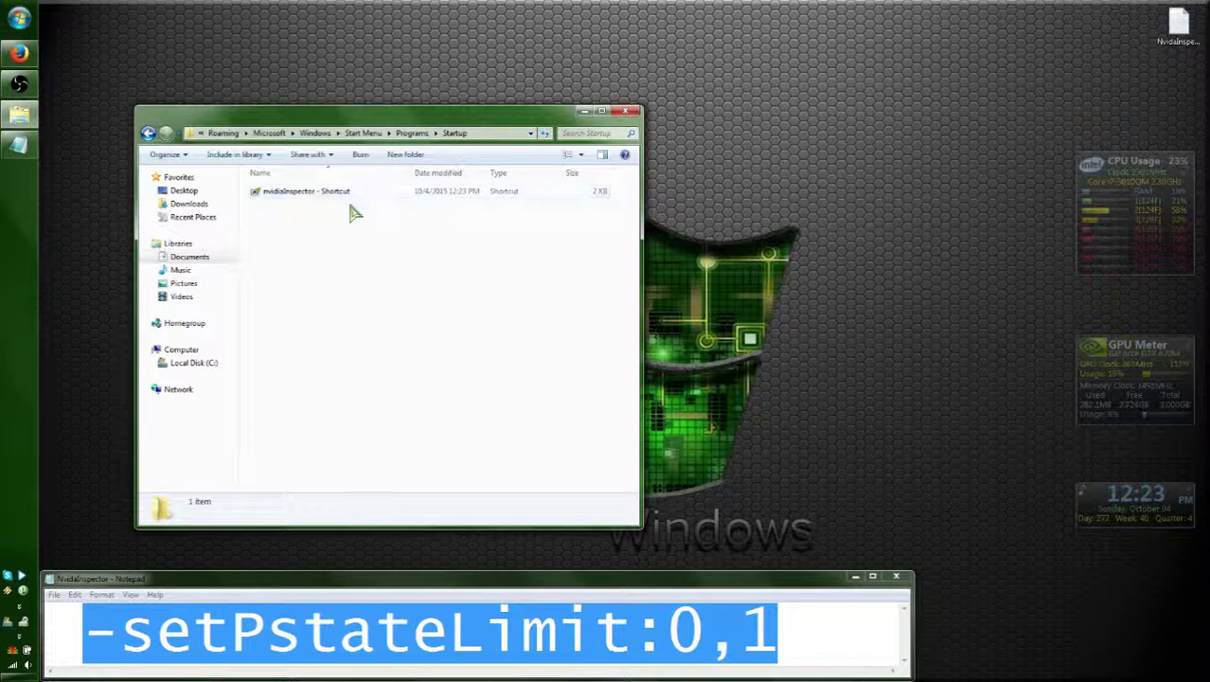
click(310, 193)
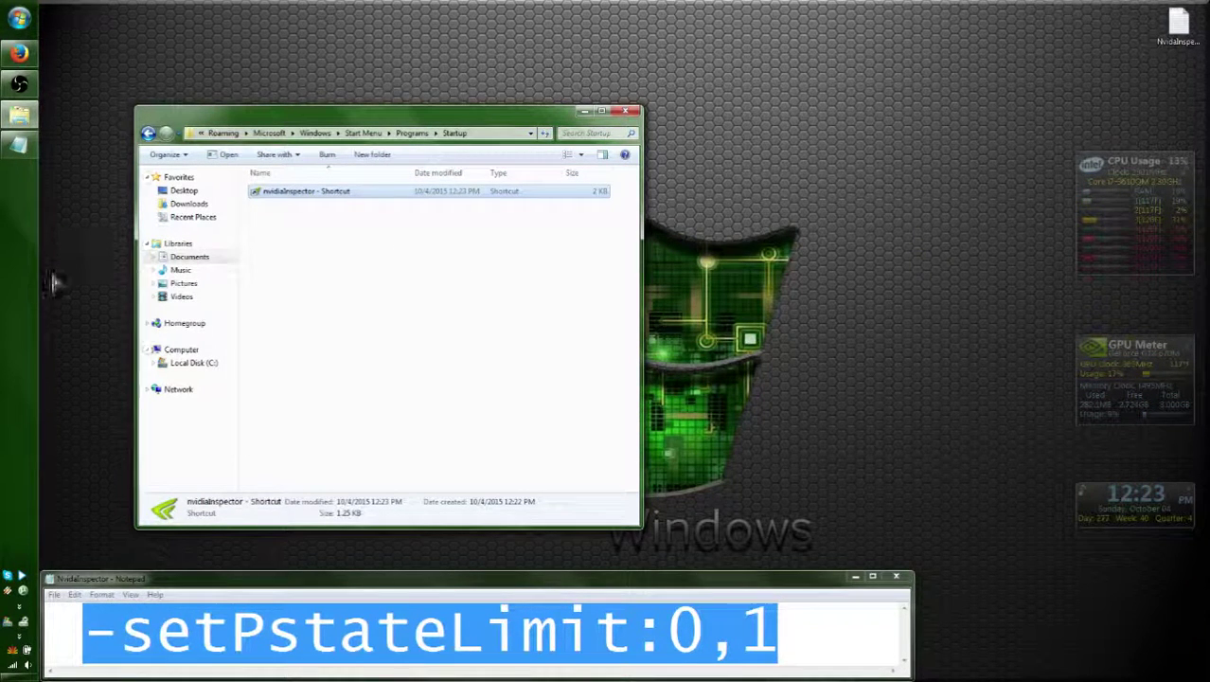
click(390, 248)
click(896, 576)
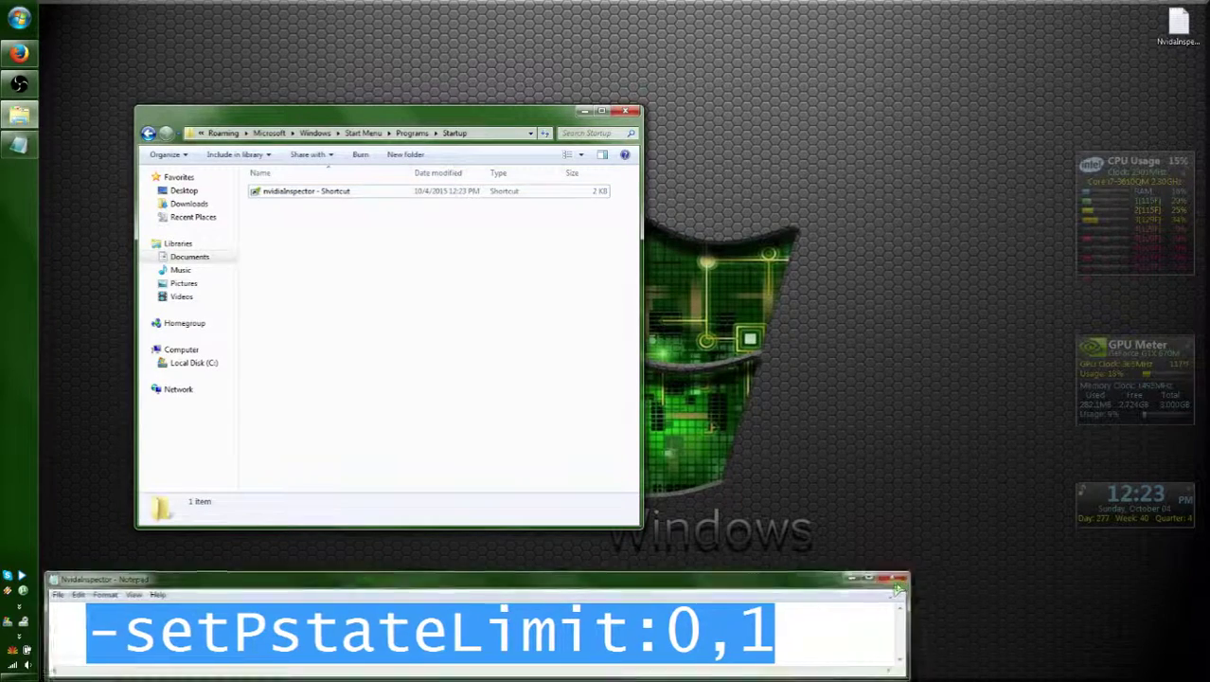
Rename the Startup shortcut to 'nvidiaInspector', dropping the ' - Shortcut' suffix.
click(343, 193)
right_click(344, 192)
click(405, 413)
key(End)
key(BackSpace)
key(BackSpace)
key(BackSpace)
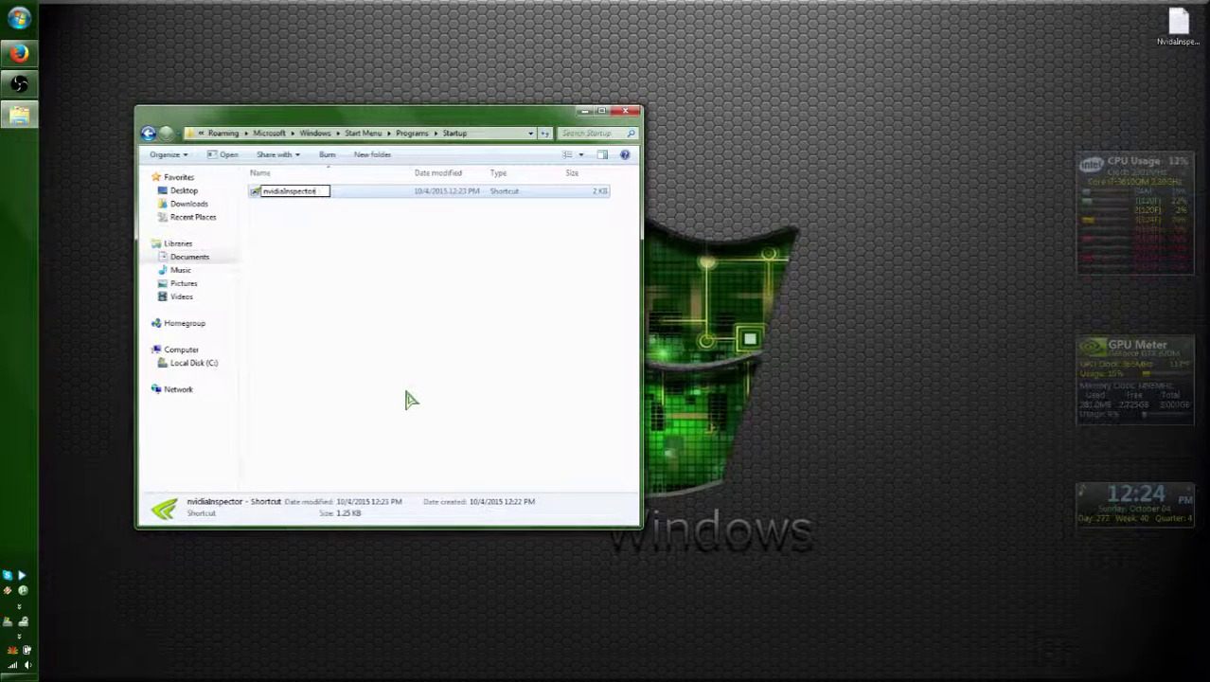
key(Return)
click(535, 365)
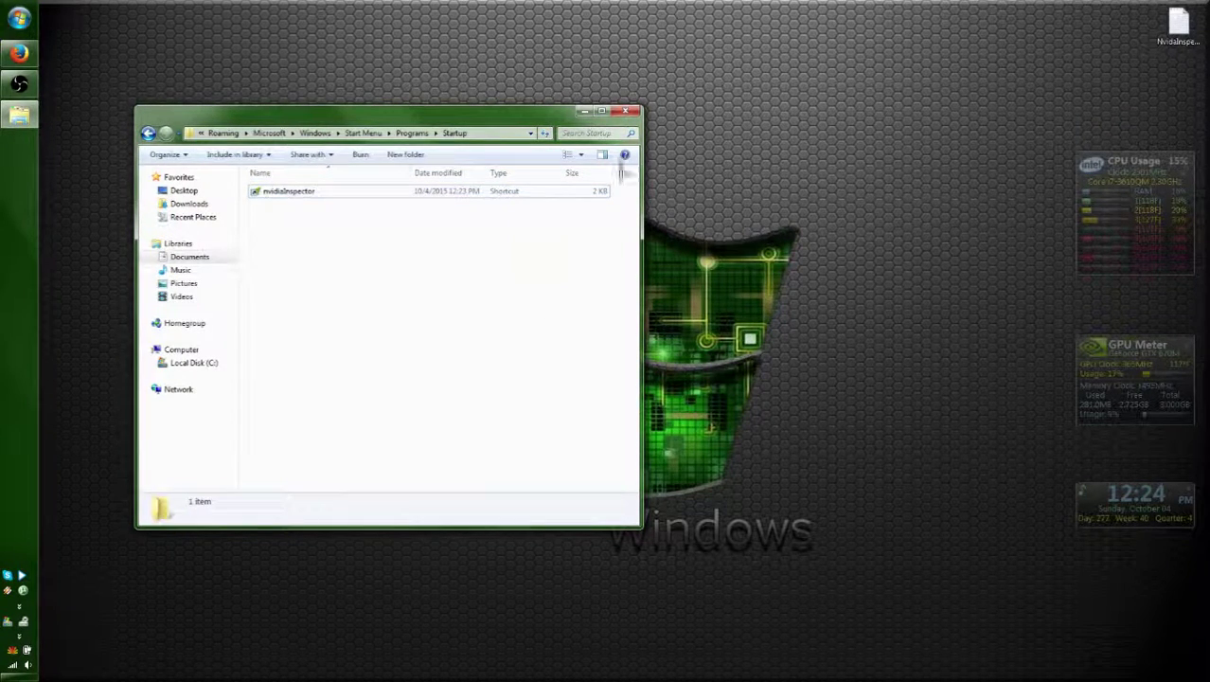
Close Explorer and reopen it on the Documents library.
click(630, 113)
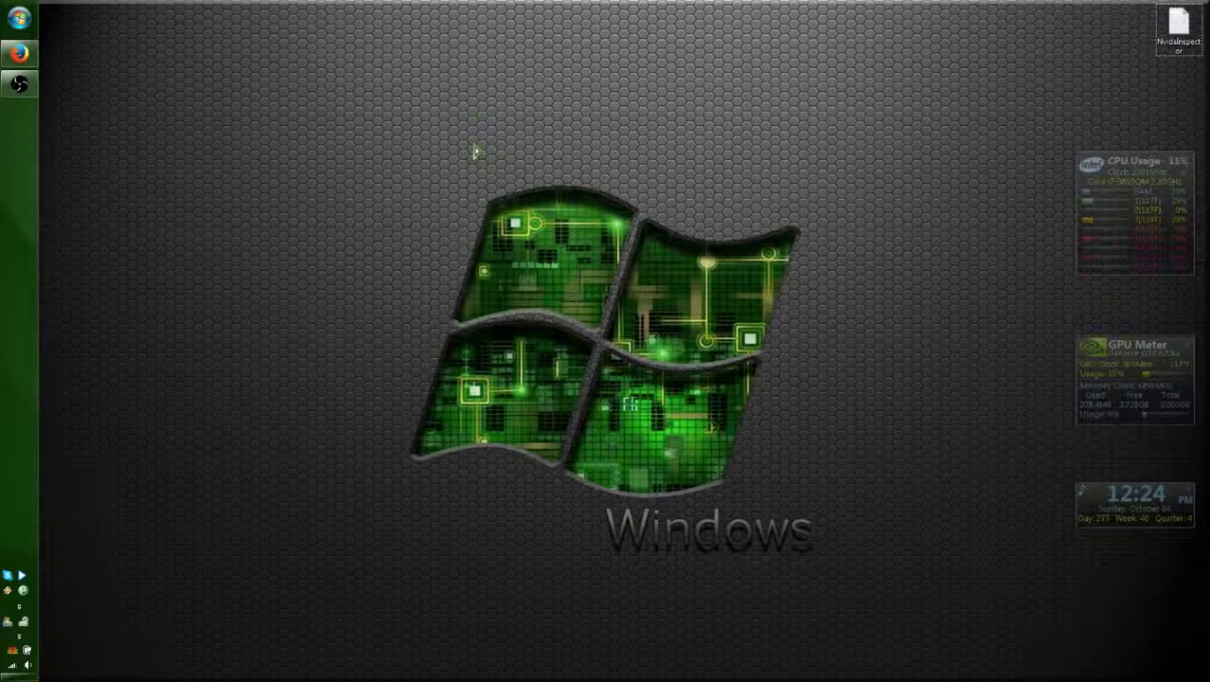
click(7, 622)
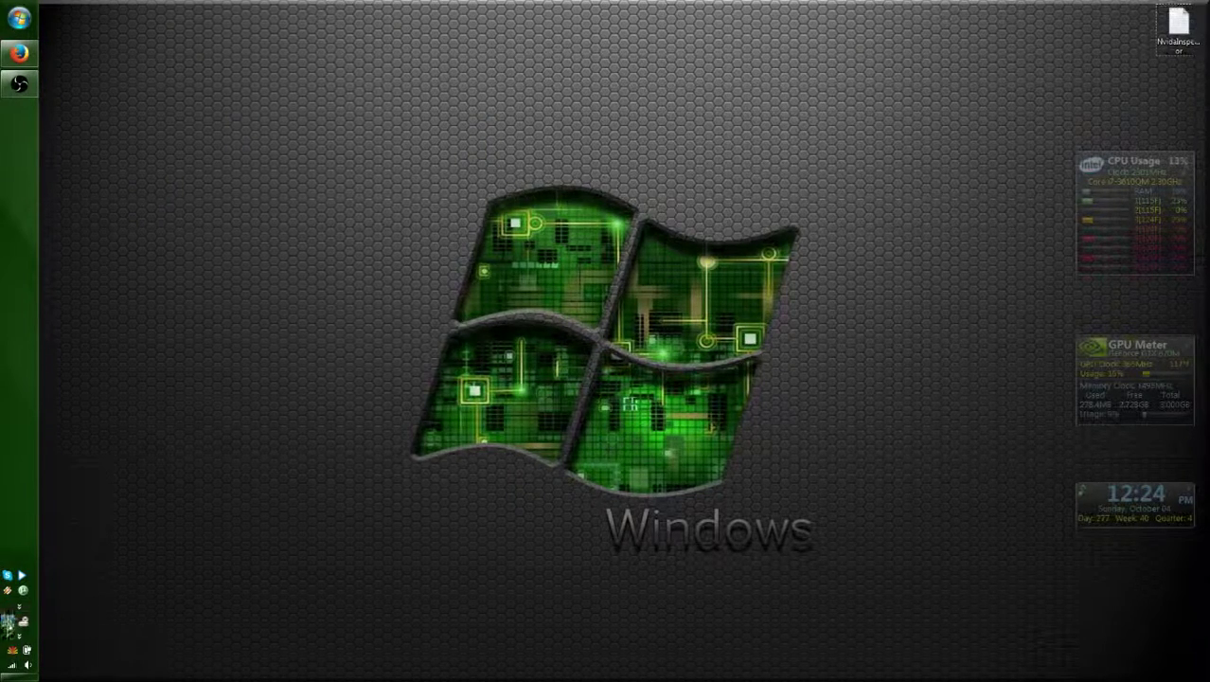
click(191, 258)
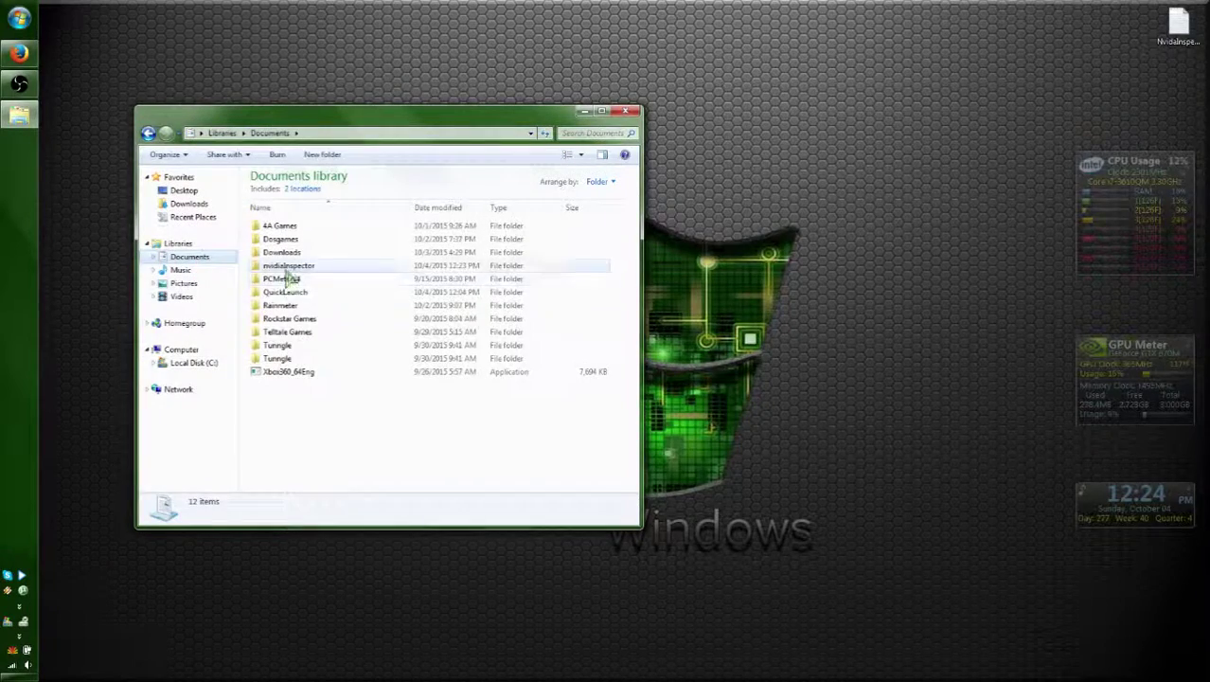
Launch nvidiaInspector.exe from its folder and show the overclocking settings, accepting the warning.
double_click(284, 267)
double_click(265, 252)
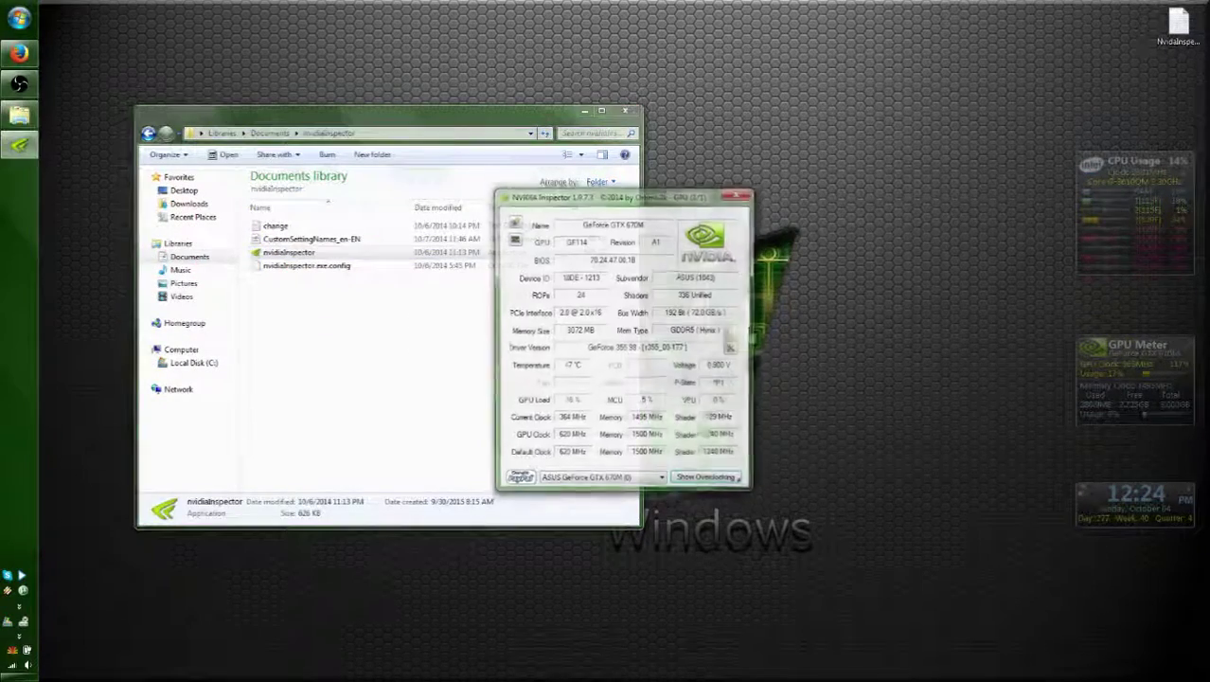
click(706, 478)
click(695, 402)
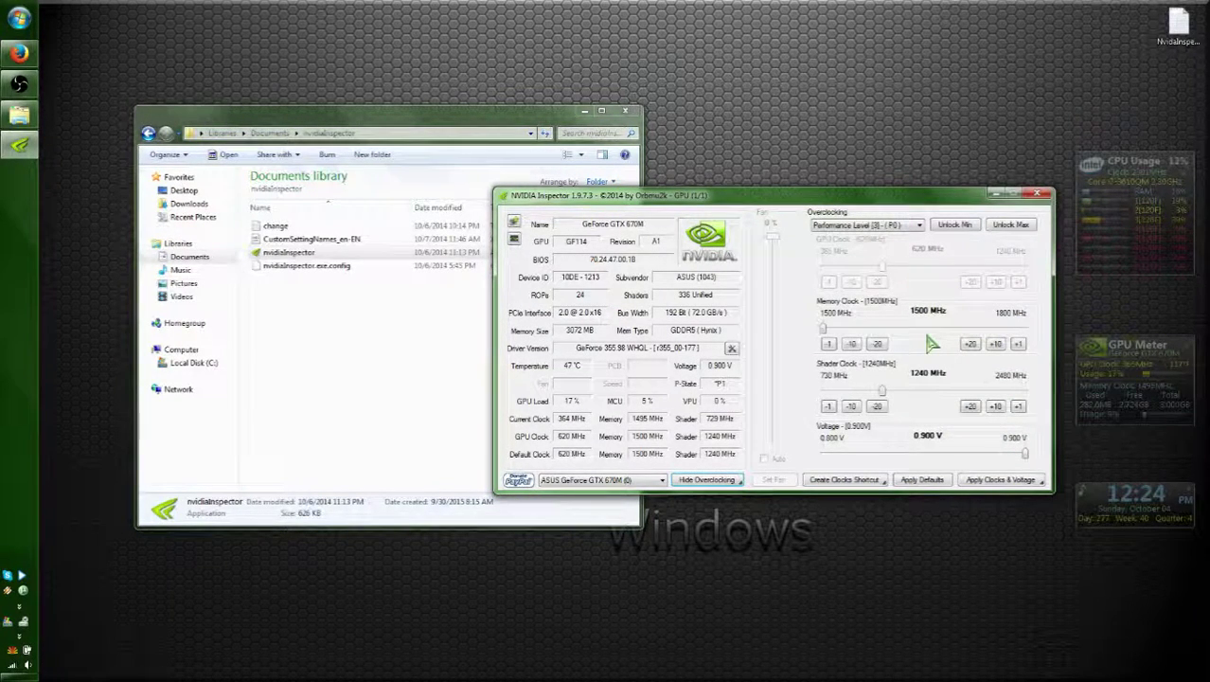
Select Performance Level [1] (P8), dropping clocks to 324 MHz memory and 147 MHz shader.
click(905, 225)
click(890, 251)
click(898, 225)
click(891, 226)
click(879, 226)
click(873, 245)
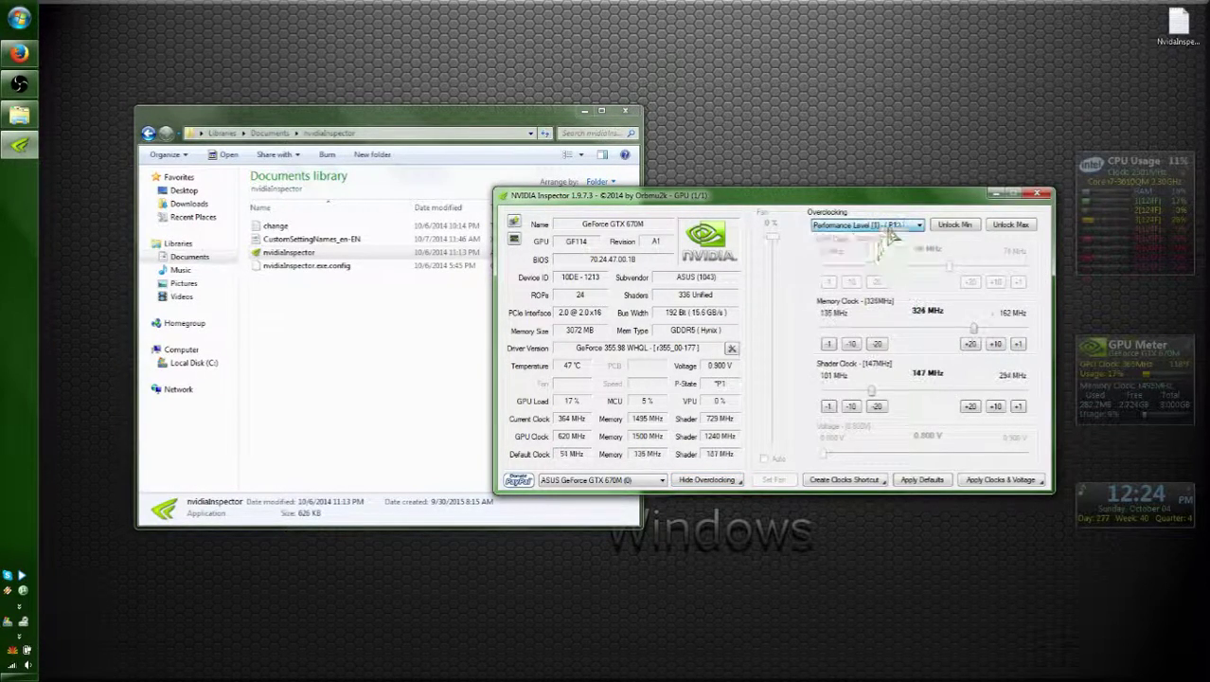
click(1120, 377)
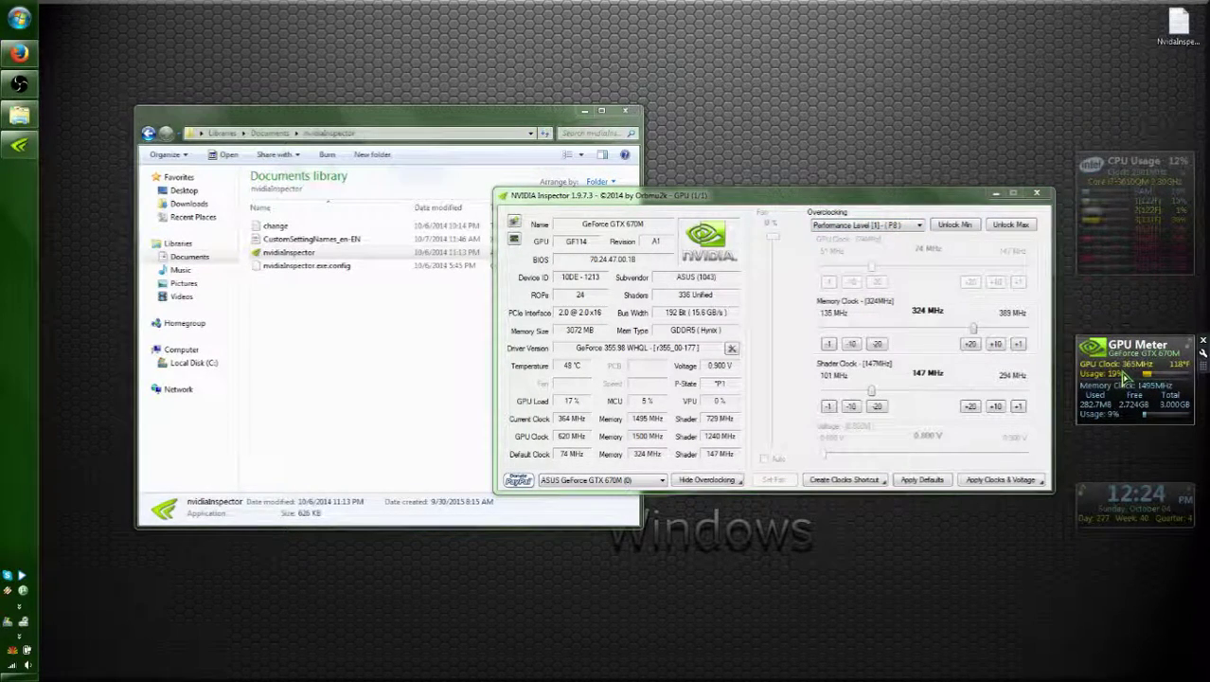